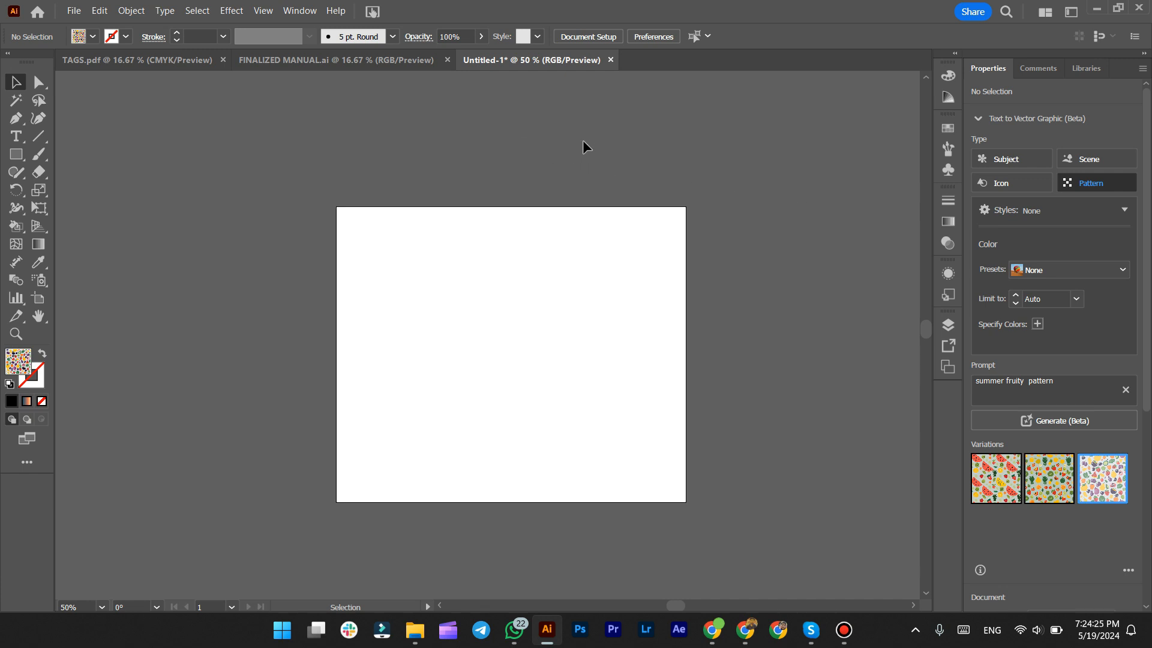
Open the Mockup (Beta) panel.
click(288, 15)
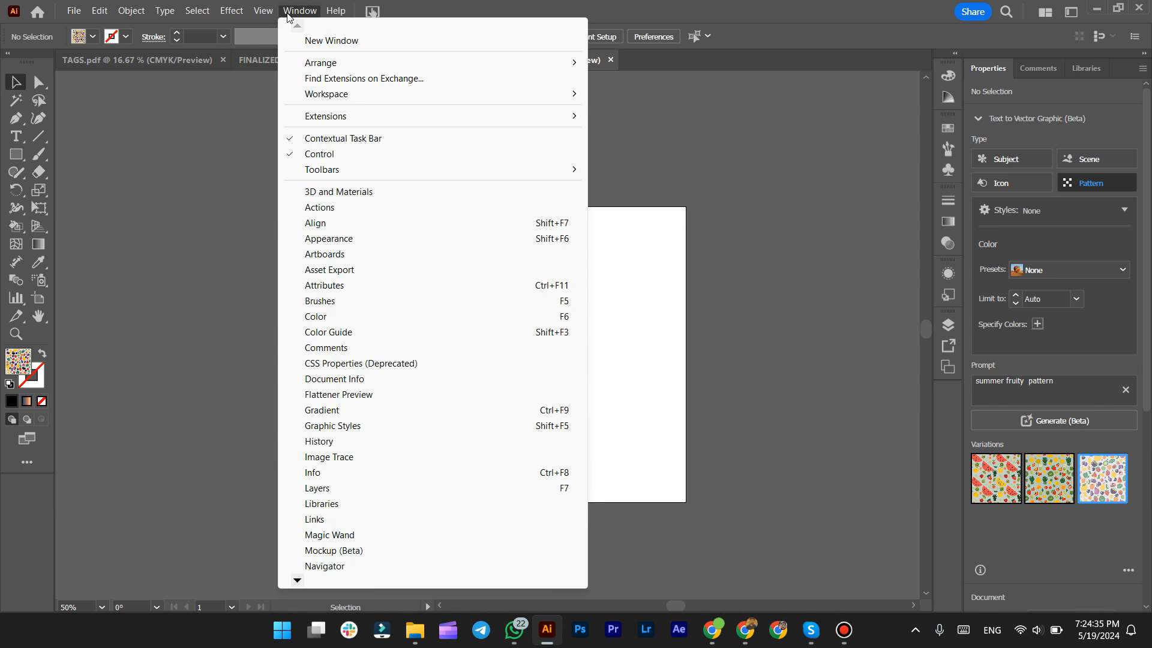
click(345, 550)
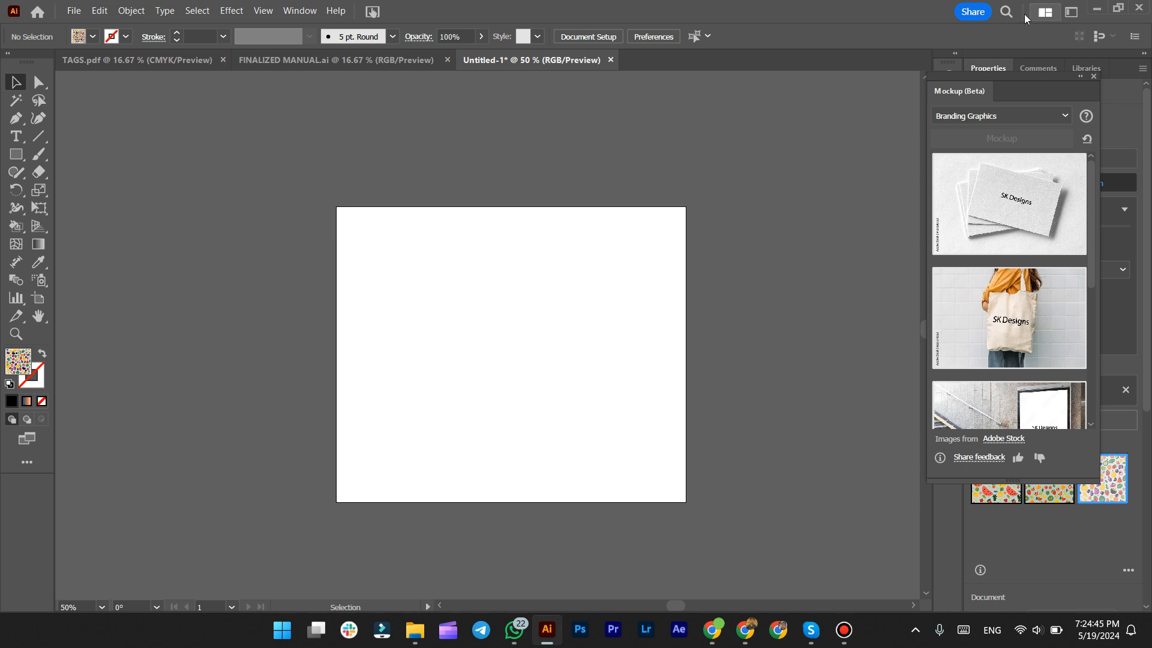
Search the Discover help for "mocku" to find the mockup commands, and close the search.
click(1006, 12)
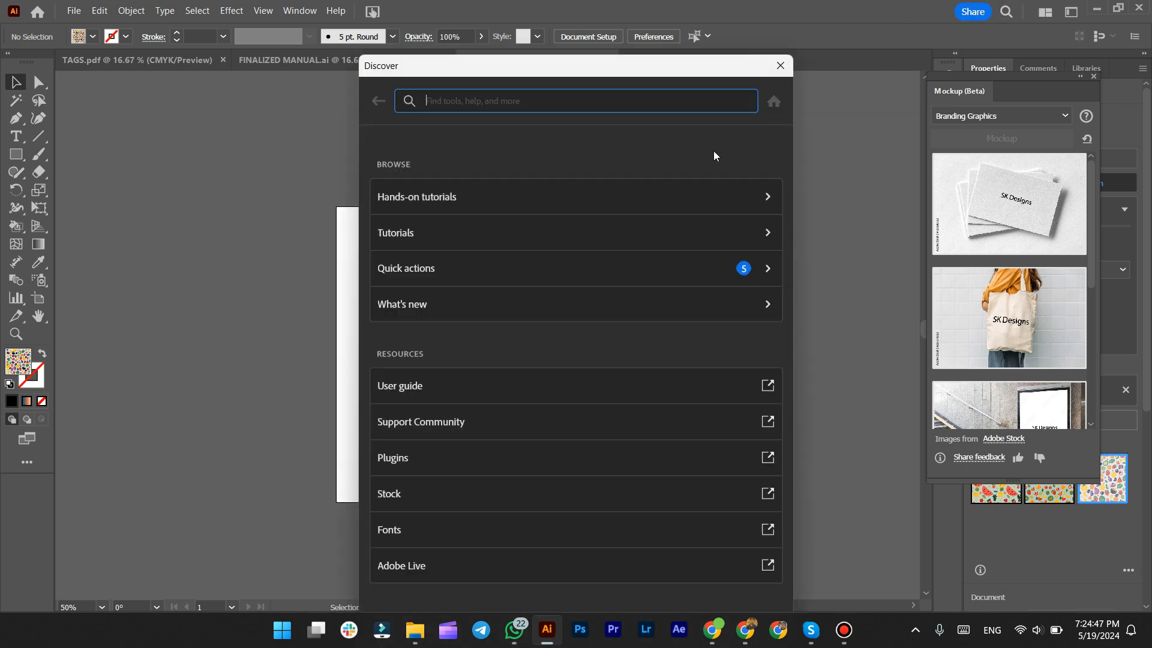
text(moc)
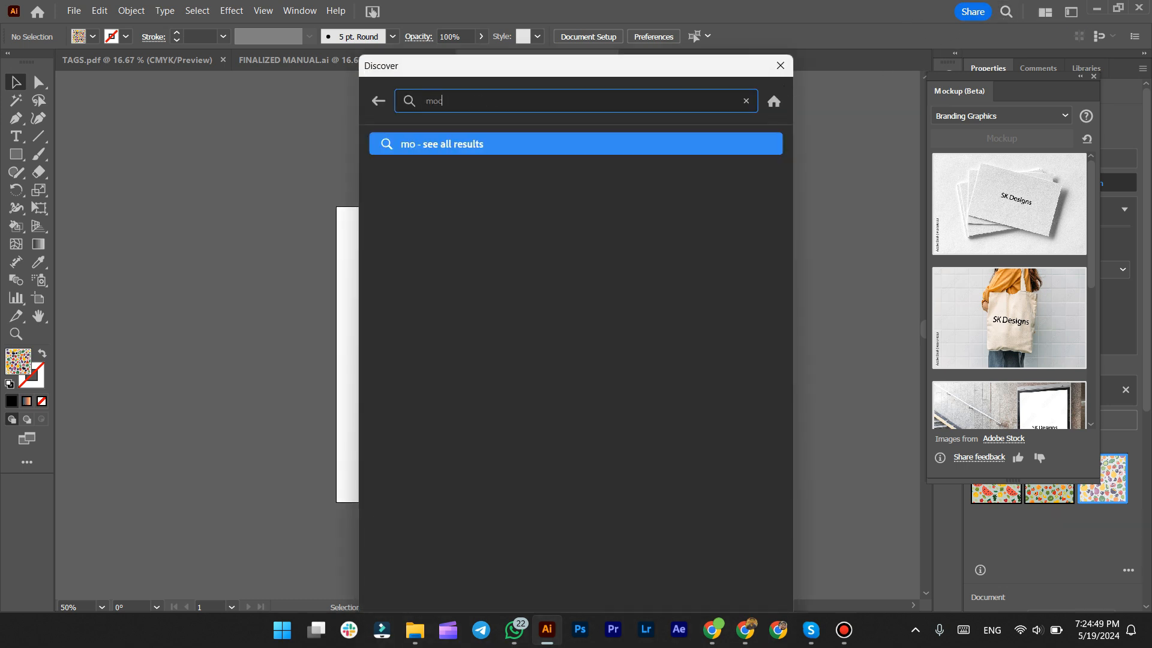
text(ku)
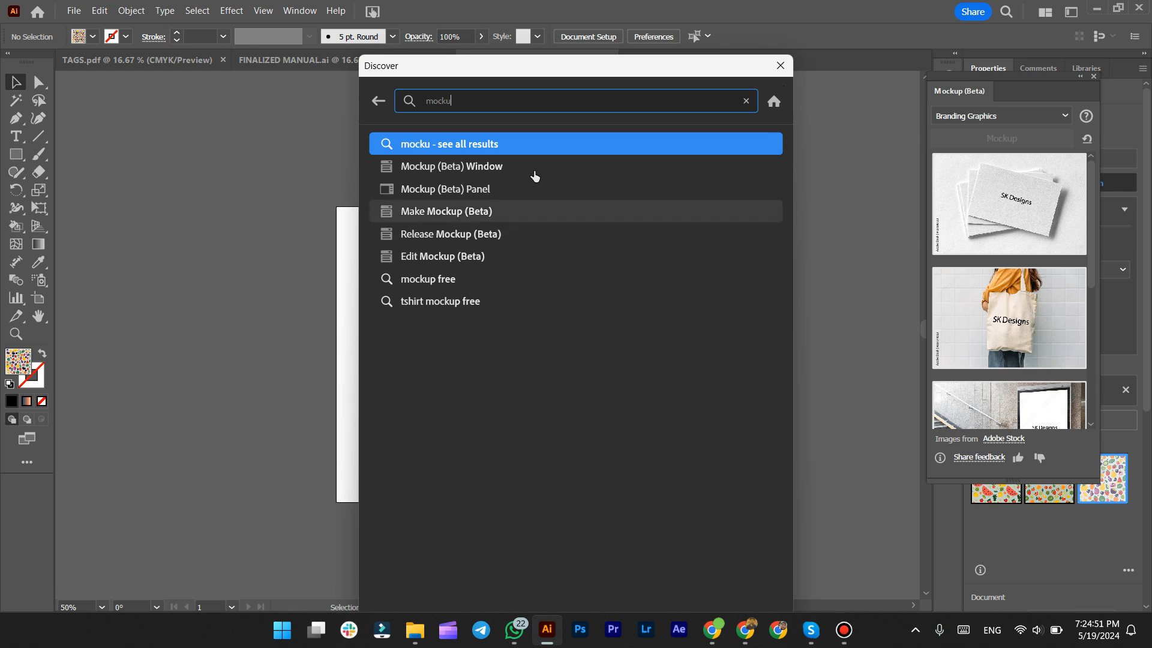
click(781, 66)
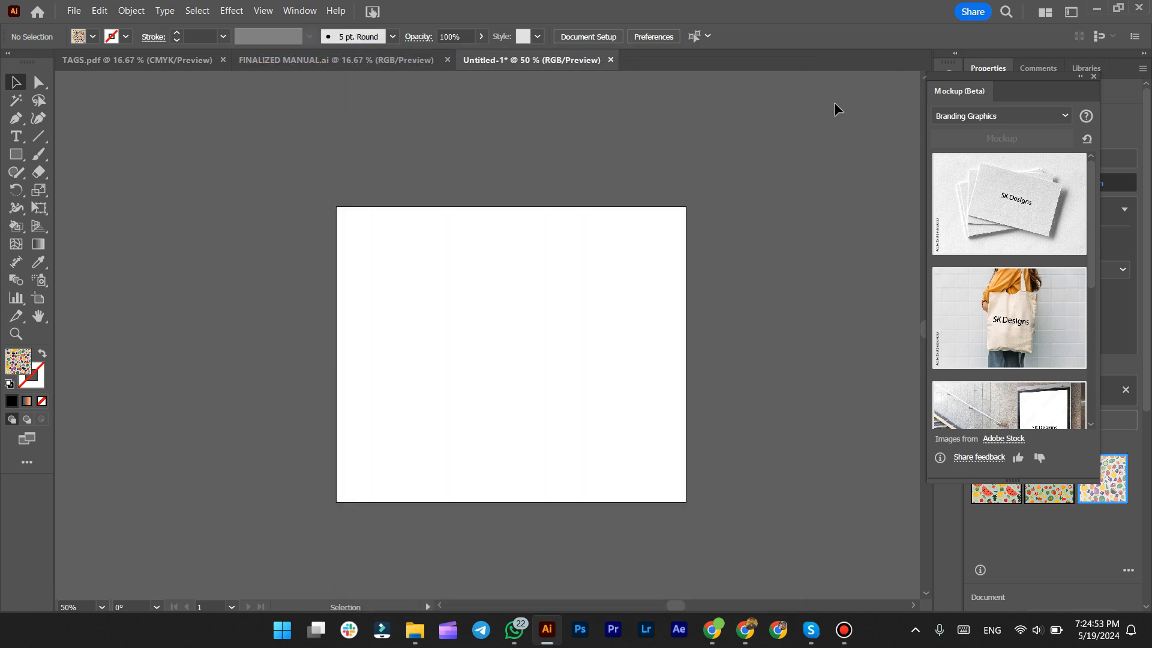
Reposition the mockup panel, switch its category to Apparel, and look through the apparel templates.
drag(1018, 89, 888, 93)
click(904, 114)
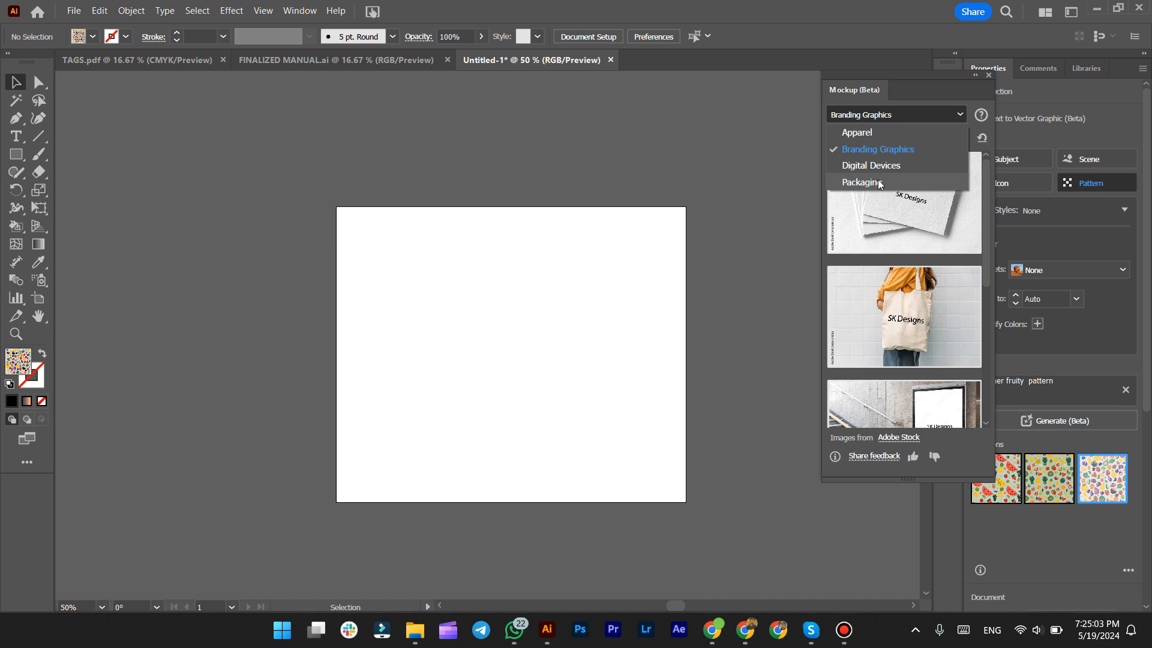
click(869, 138)
mouse_move(928, 196)
scroll(898, 261, down, 2)
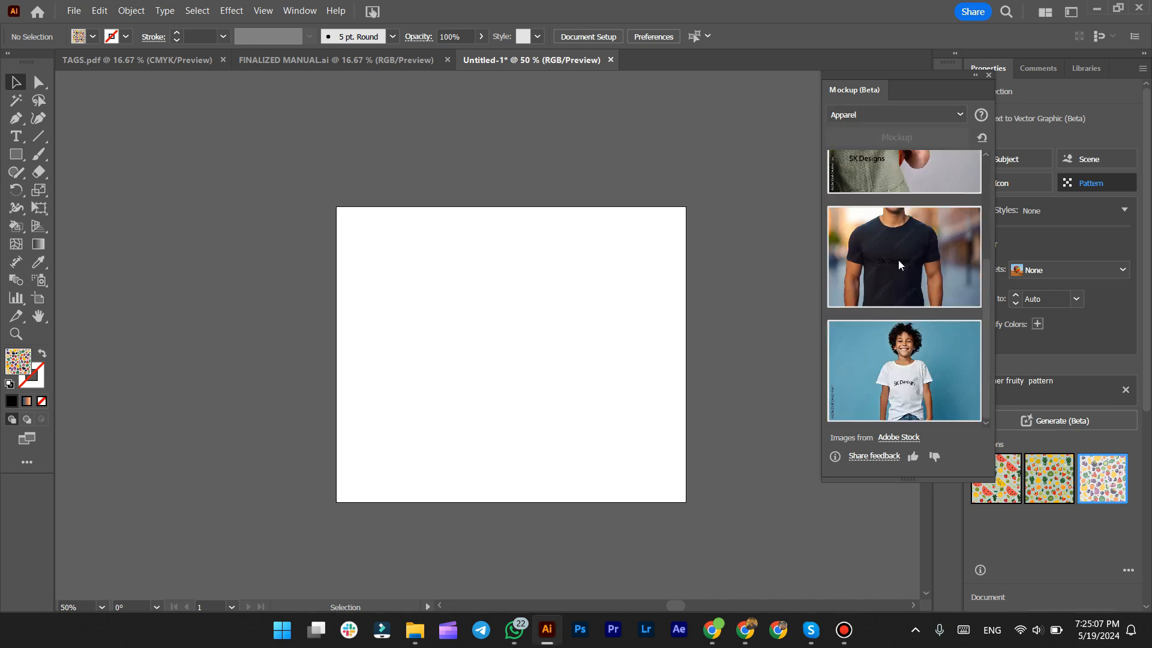
scroll(898, 260, up, 1)
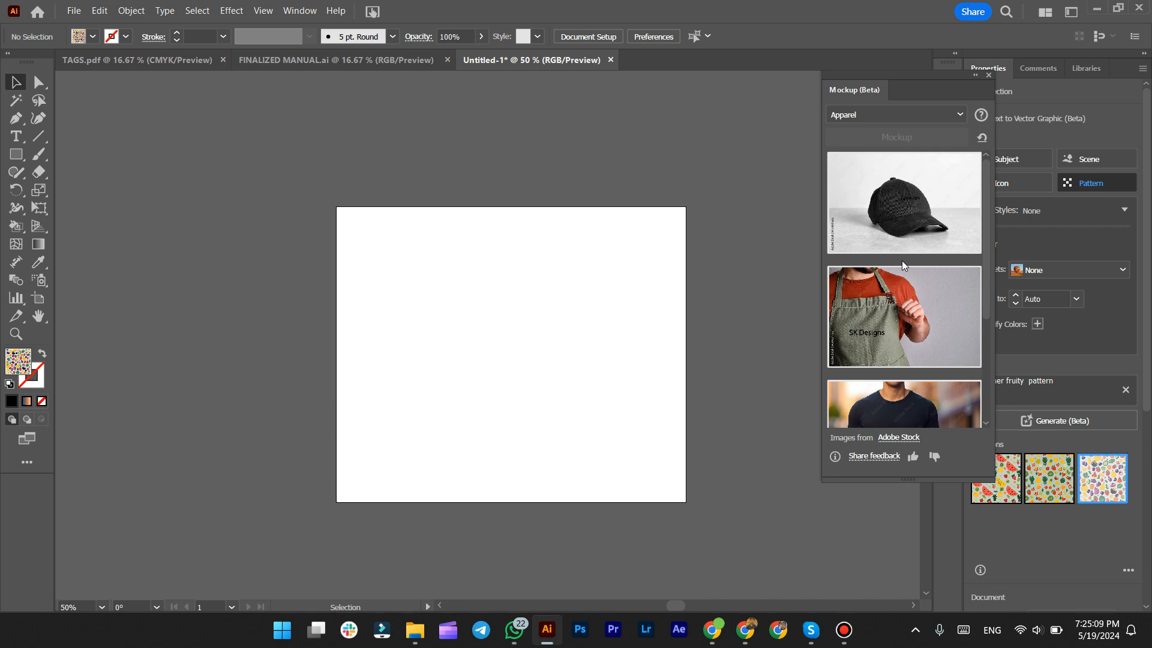
mouse_move(922, 220)
Add the text "SK Designs", enlarge it to about 371 × 89 pt and centre it on the artboard.
key(t)
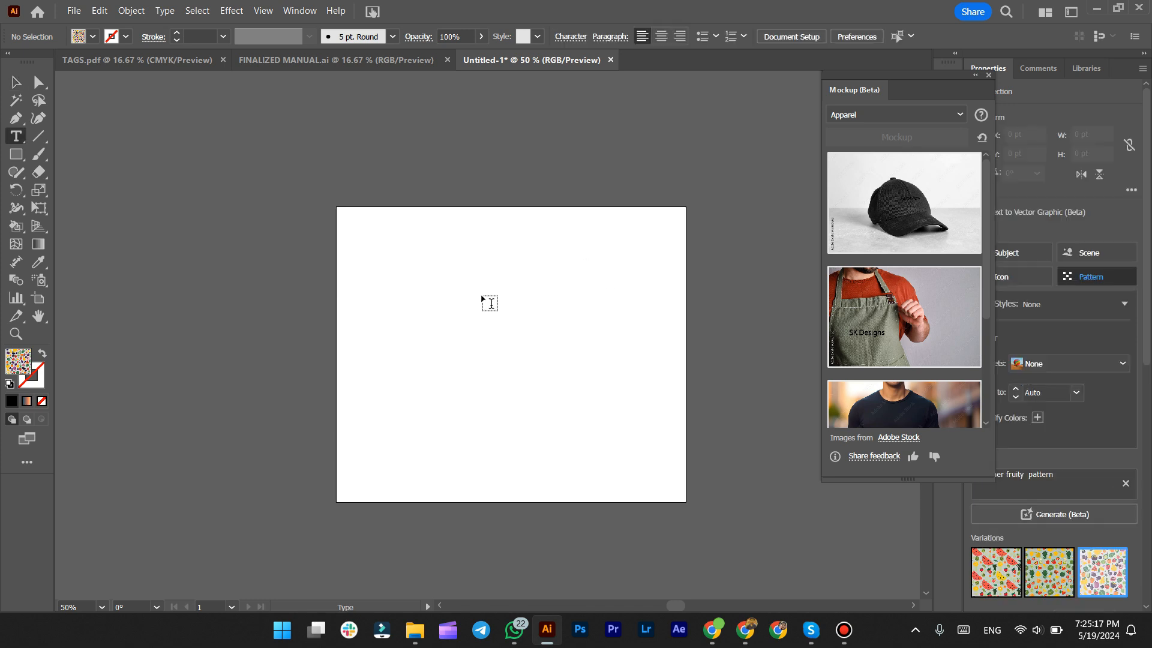
click(483, 297)
text(S)
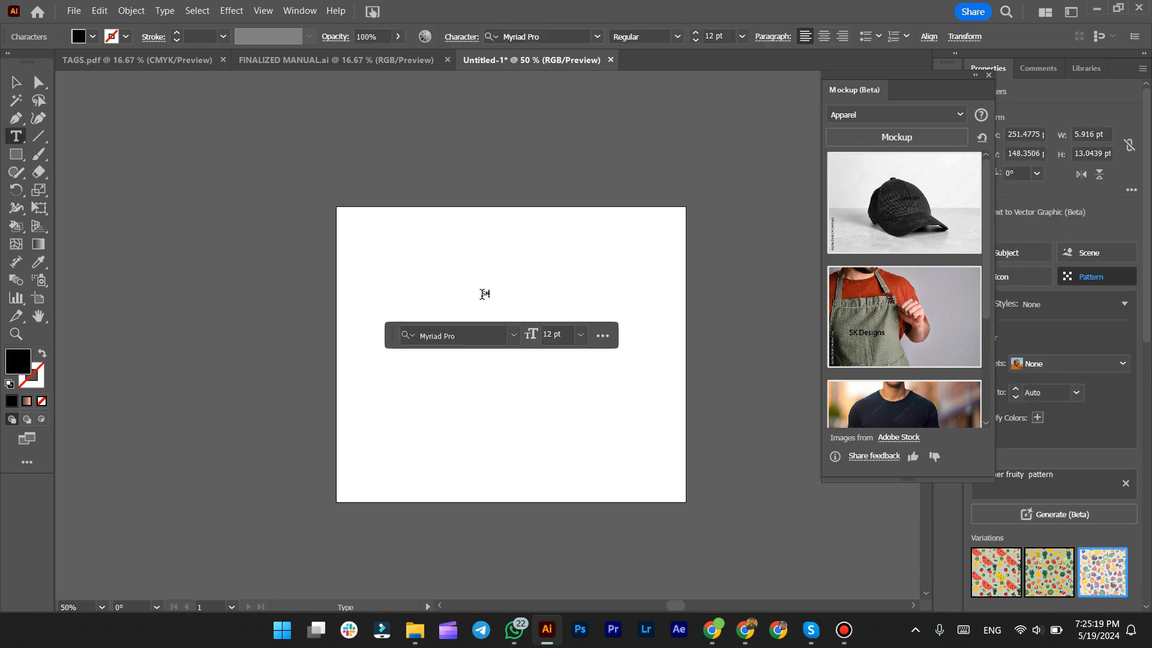
text(K Designs)
key(Escape)
drag(515, 290, 699, 228)
drag(635, 288, 529, 364)
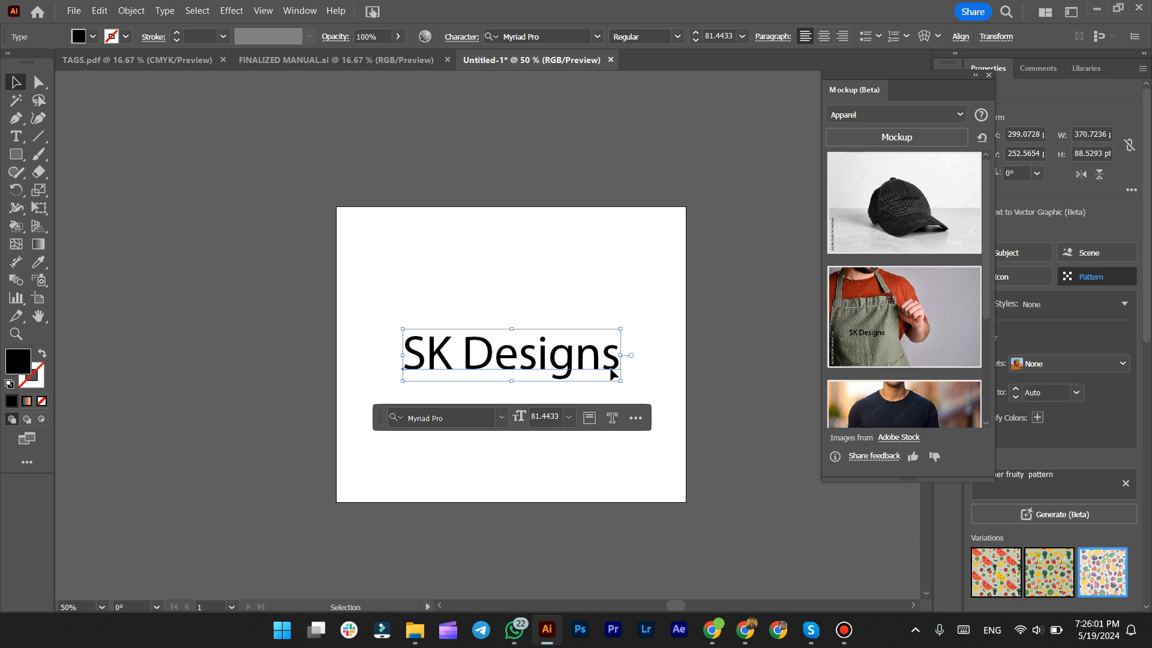
Preview the black SK Designs text on the apparel templates and examine how it looks on each one.
mouse_move(881, 314)
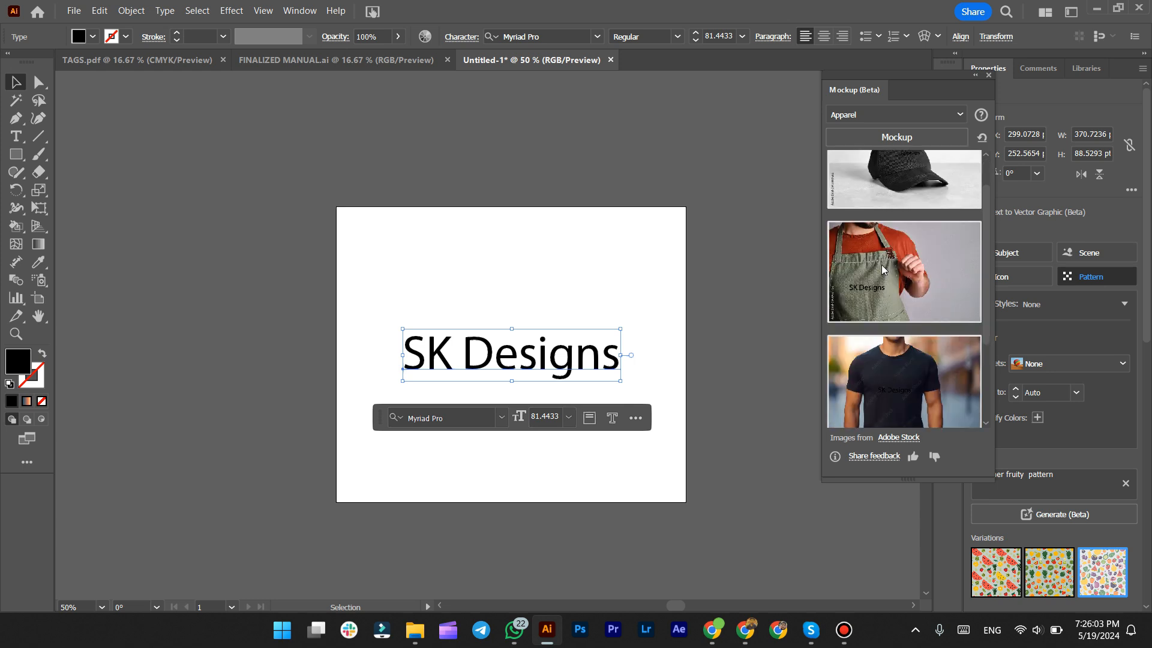
scroll(908, 273, down, 2)
scroll(908, 275, up, 2)
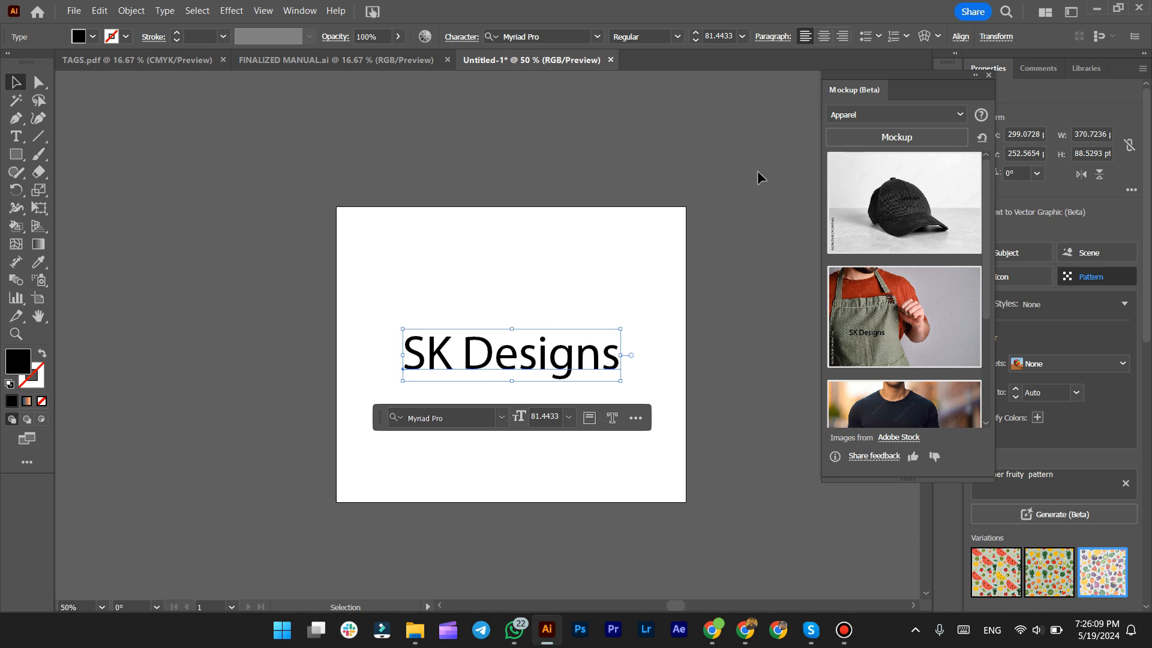
click(908, 135)
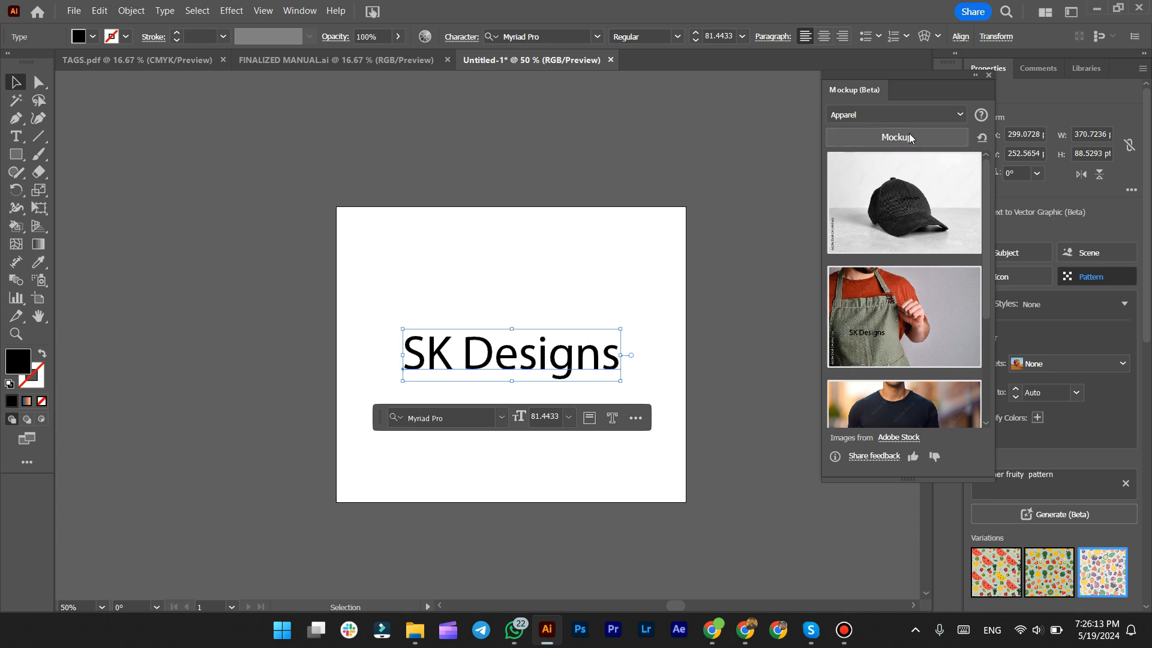
mouse_move(913, 175)
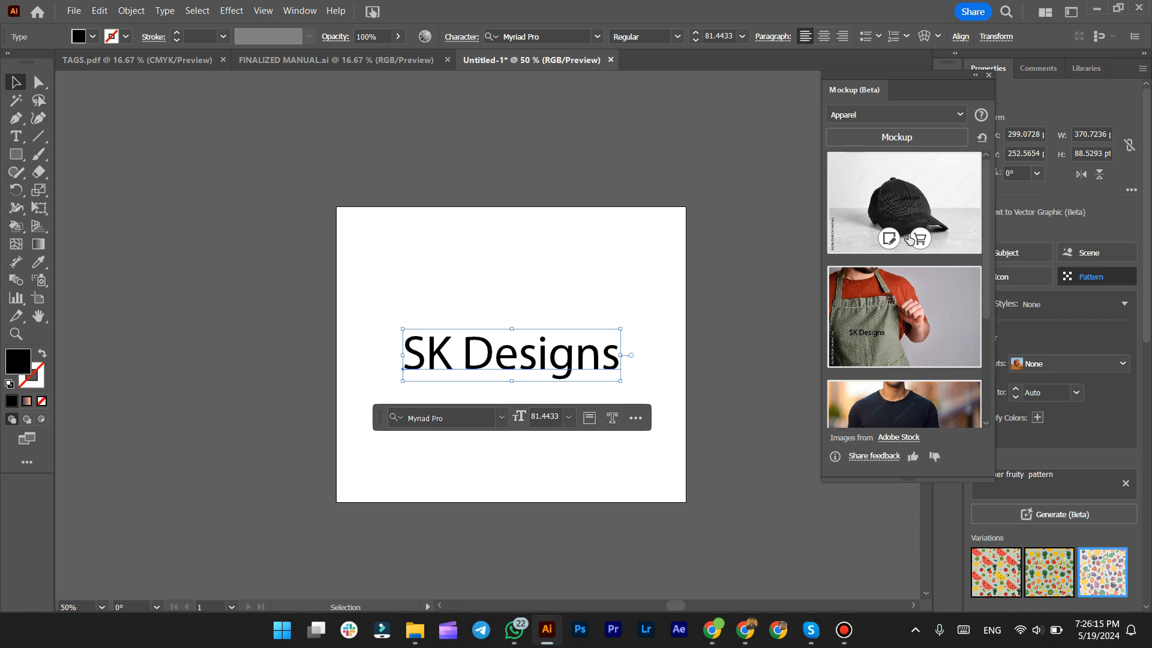
scroll(906, 240, down, 3)
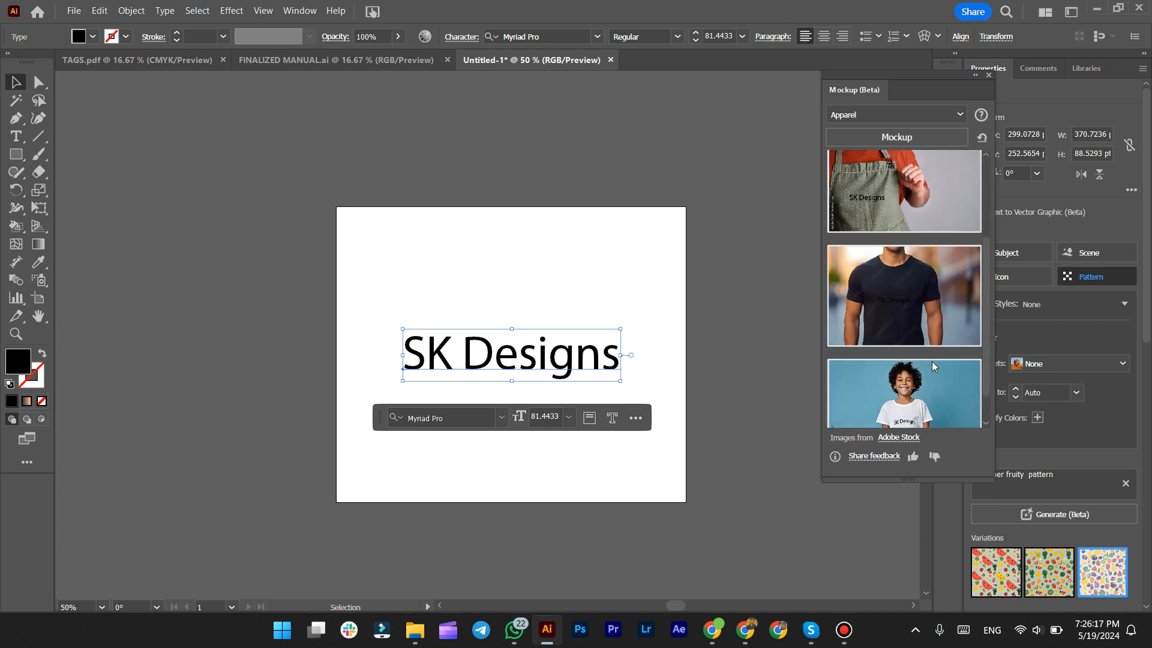
scroll(899, 348, down, 1)
mouse_move(900, 386)
scroll(898, 312, up, 4)
mouse_move(897, 255)
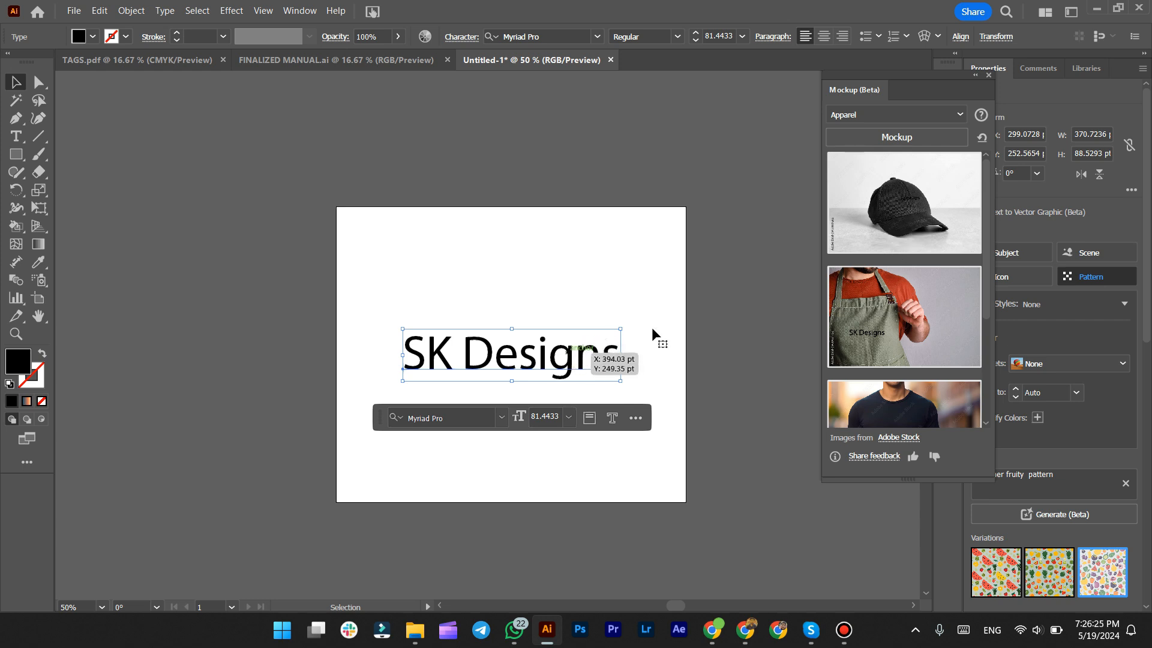
scroll(906, 360, down, 3)
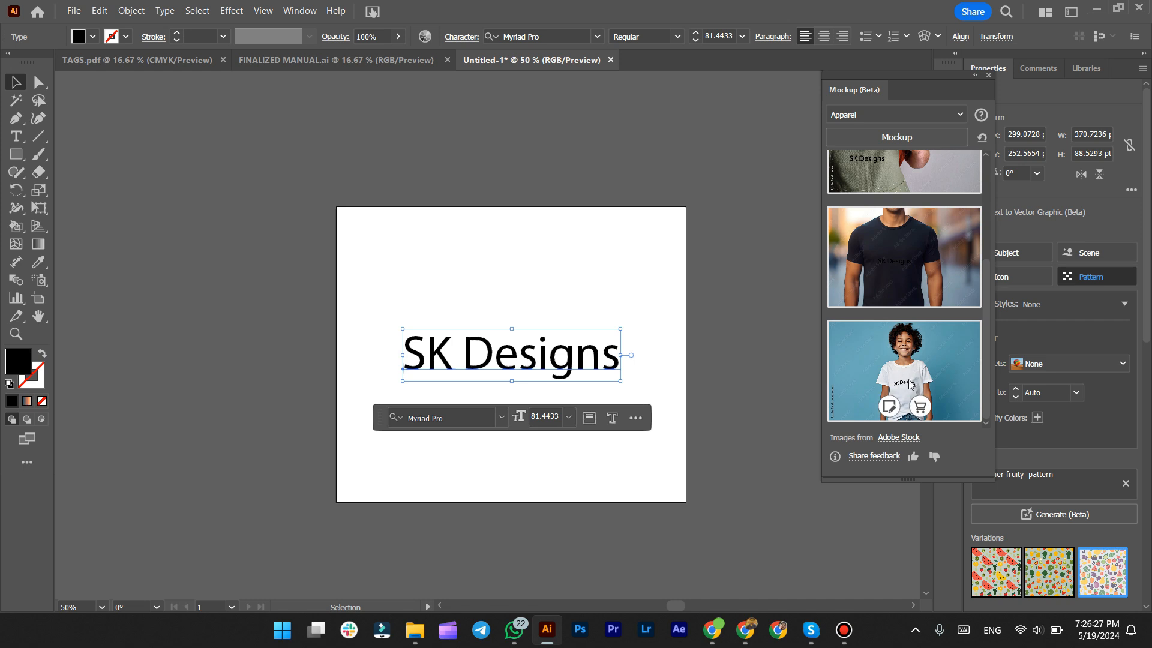
scroll(479, 360, up, 2)
Set the SK Designs text's fill to white (FFFFFF) and refresh the apparel mockup previews with it.
double_click(12, 367)
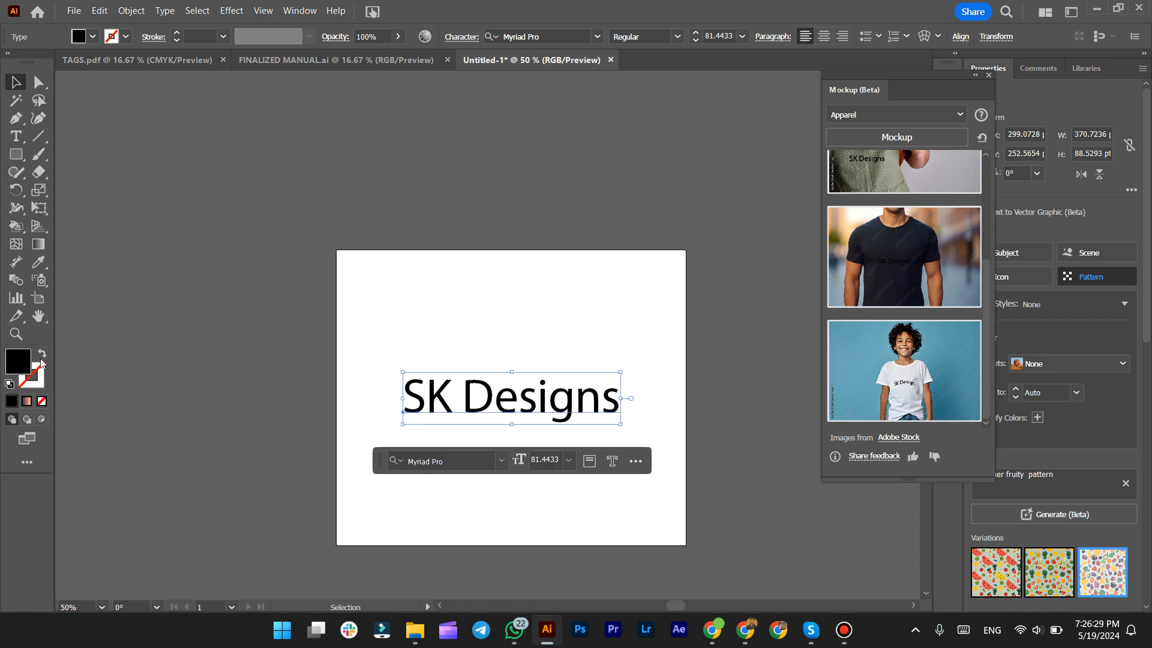
drag(540, 298, 319, 210)
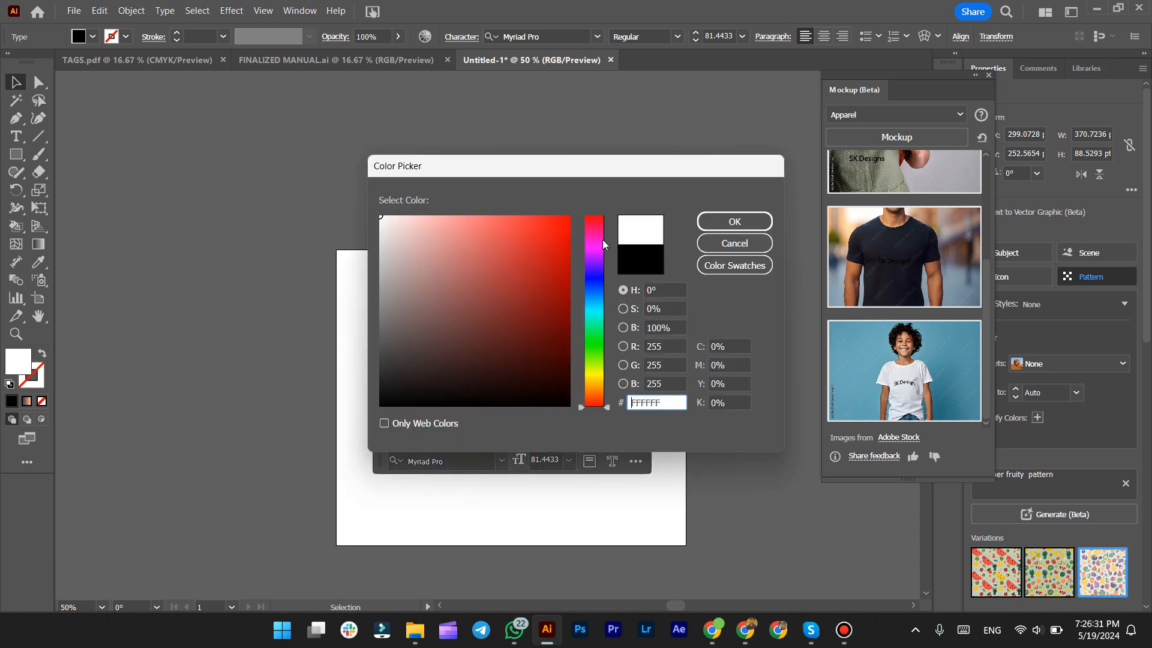
click(734, 221)
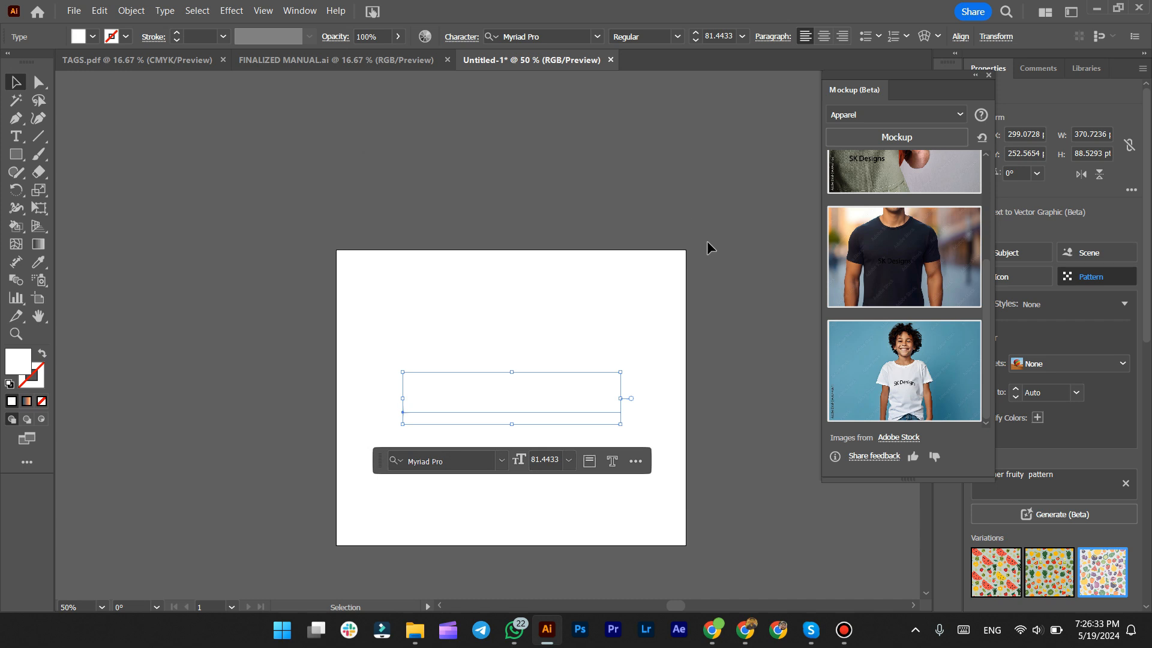
click(739, 152)
click(529, 413)
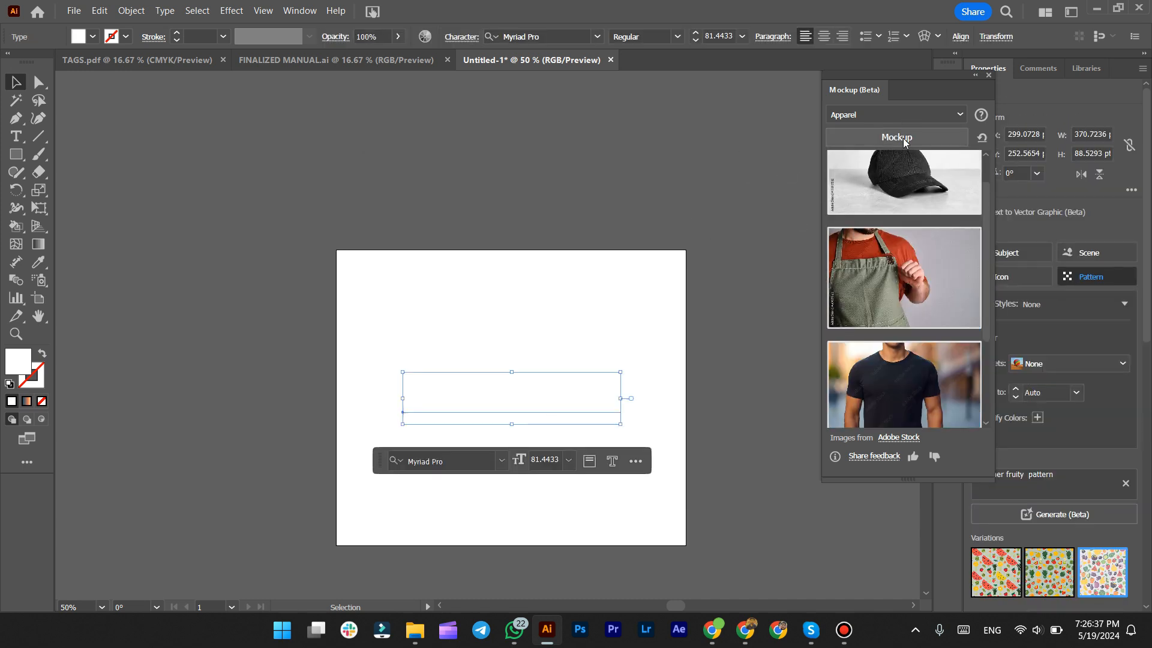
click(902, 138)
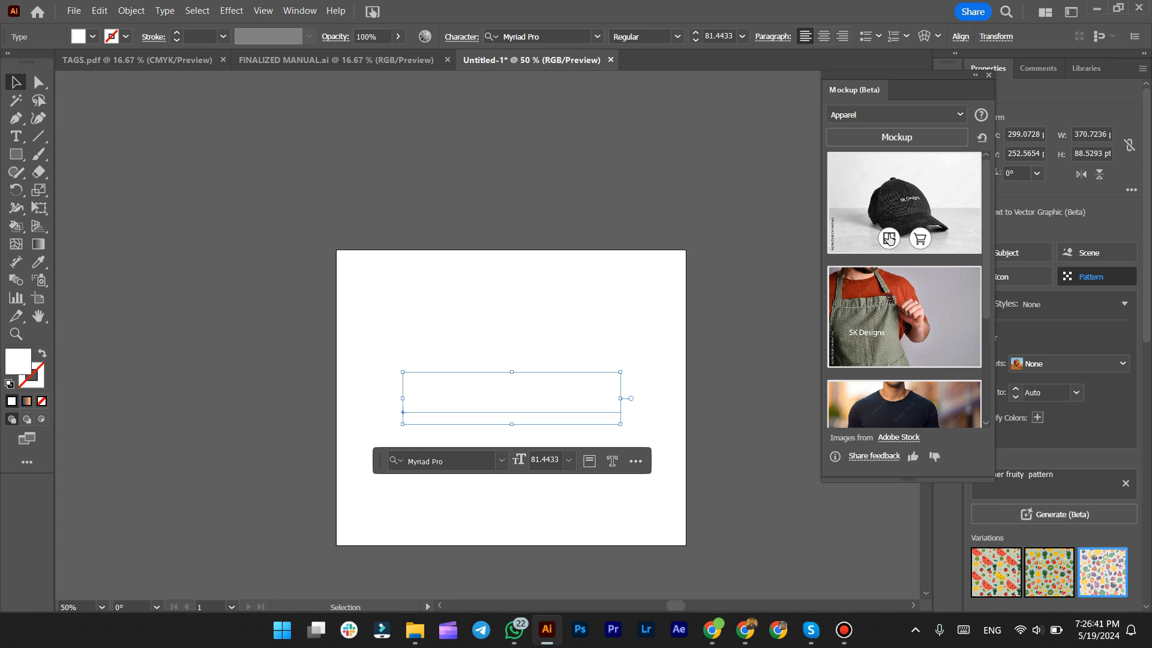
Place the black cap mockup on the canvas and move it left of the artboard, centred at about X -600 pt, Y 78 pt.
click(889, 239)
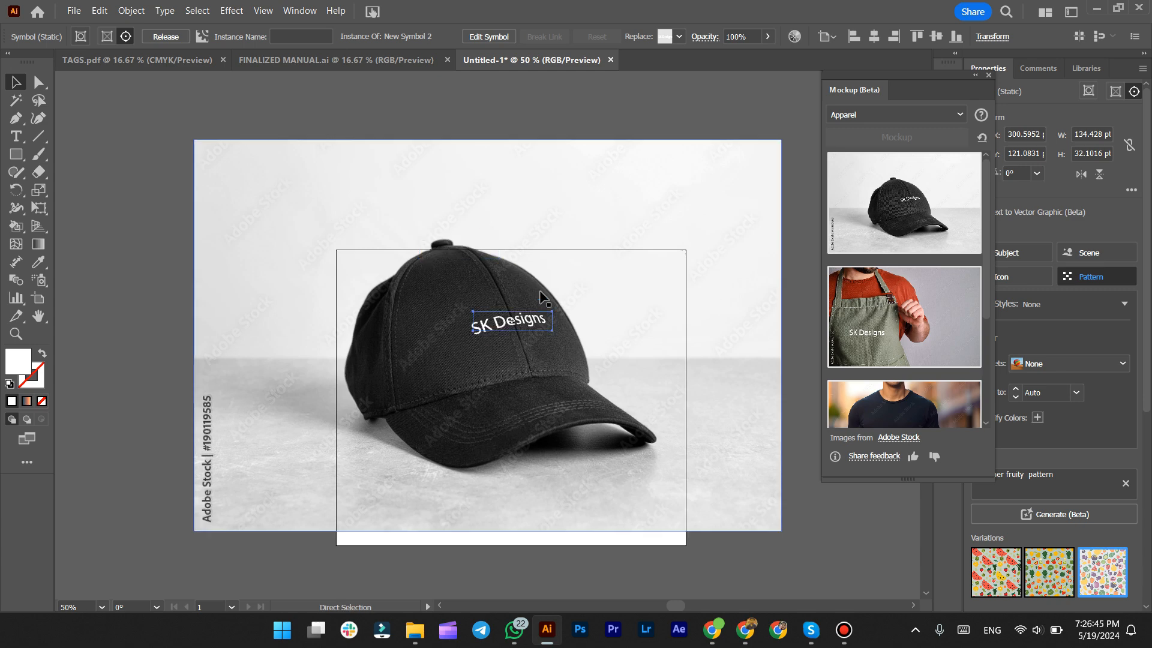
scroll(521, 277, down, 2)
drag(489, 255, 264, 240)
scroll(298, 319, up, 2)
scroll(298, 315, left, 2)
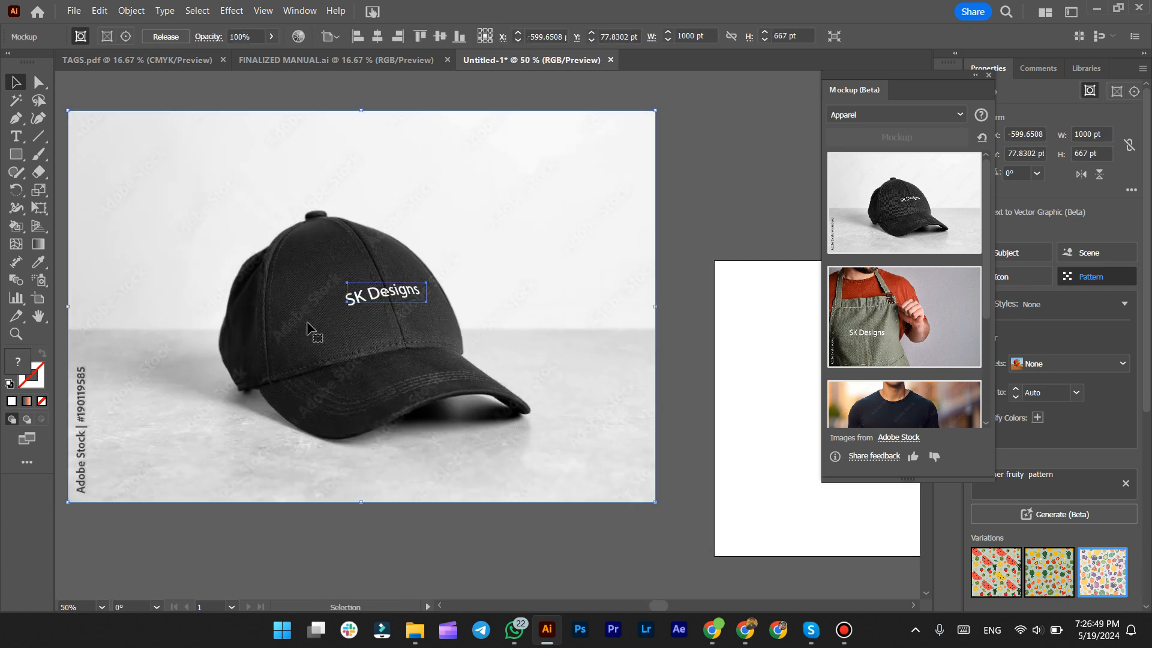
click(433, 520)
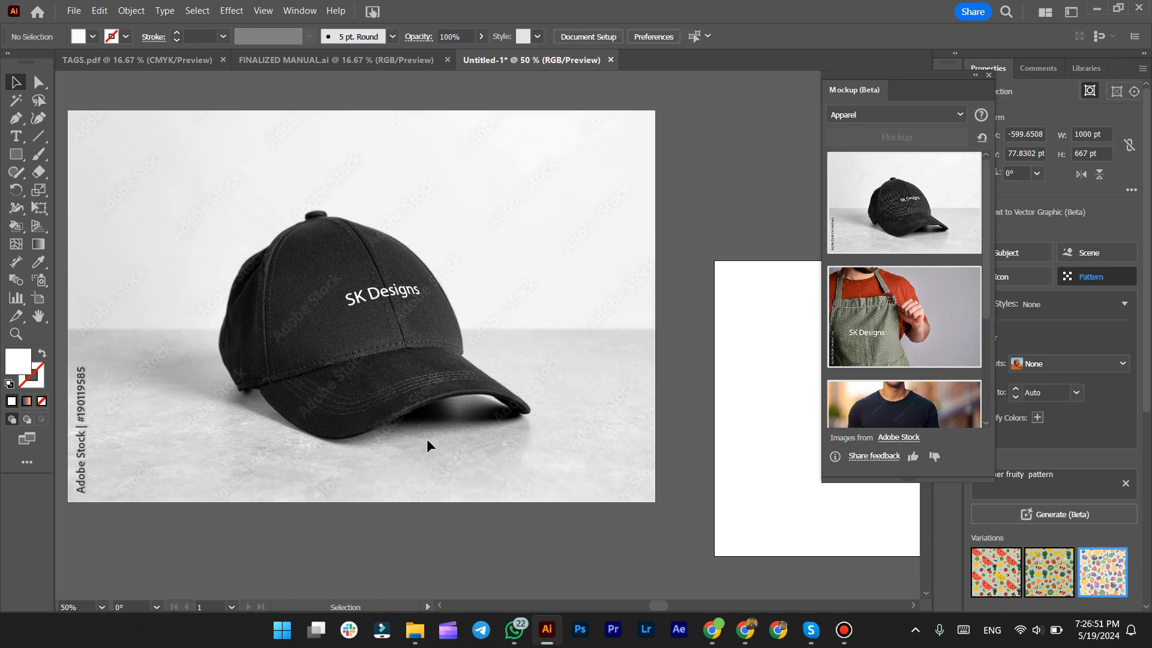
Enter the cap mockup's isolation mode, reposition the SK Designs text on the cap's front, and exit isolation.
click(386, 298)
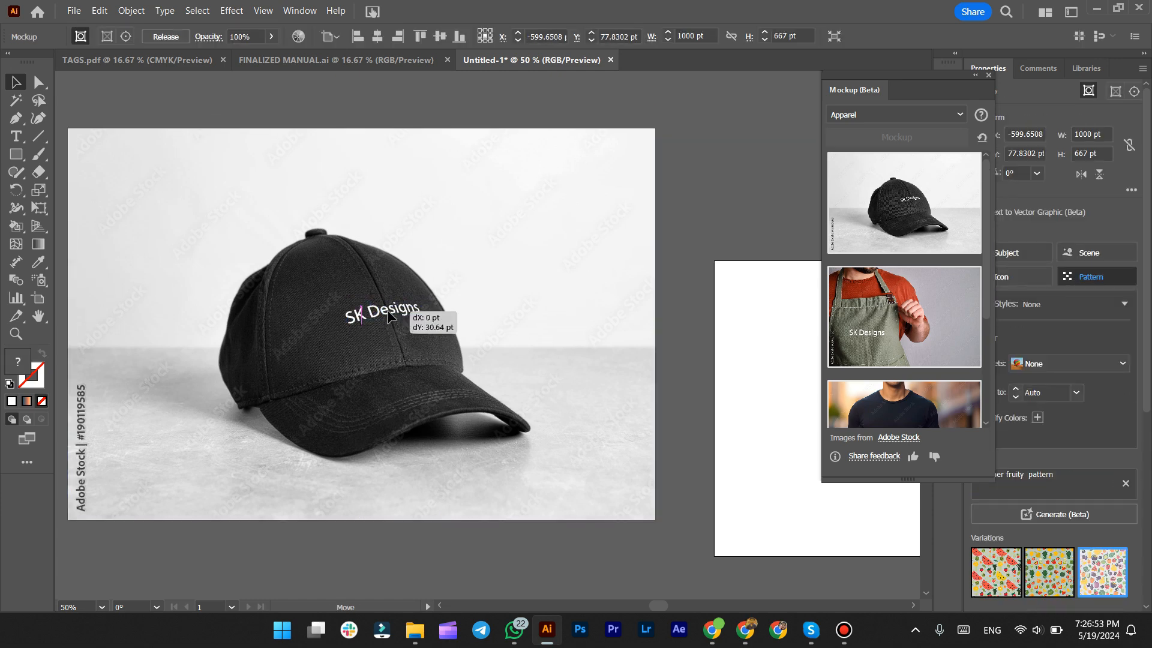
double_click(386, 298)
mouse_move(387, 297)
mouse_down()
mouse_move(360, 258)
mouse_move(317, 300)
mouse_move(241, 340)
mouse_move(270, 329)
mouse_move(300, 337)
mouse_move(382, 293)
mouse_up()
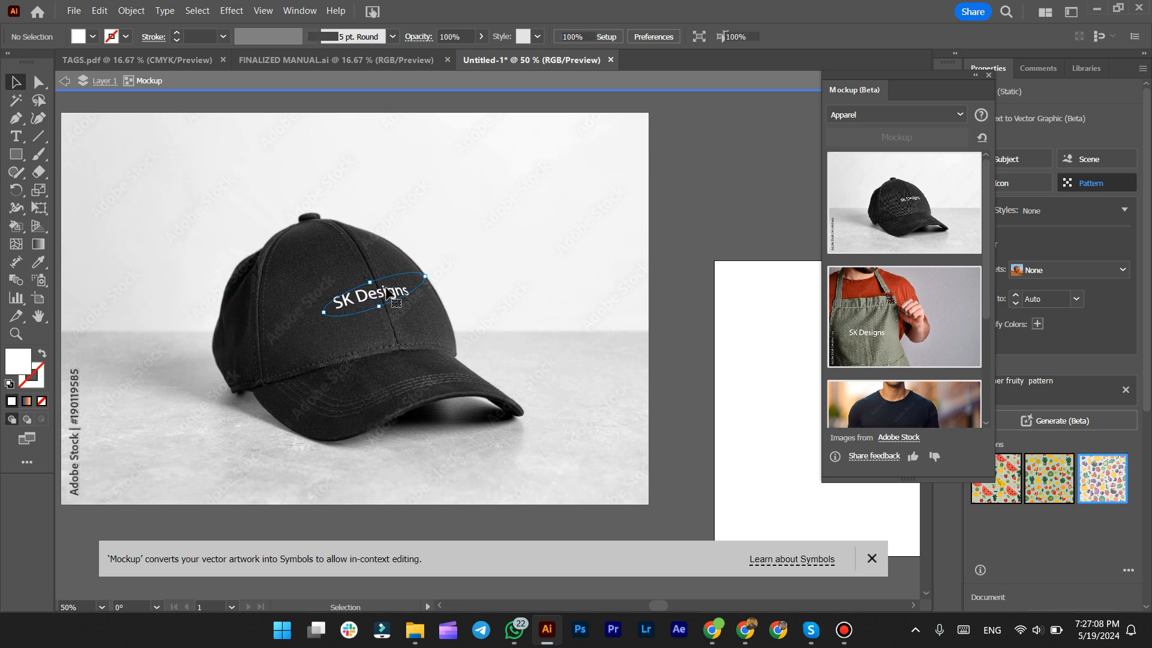
click(729, 170)
key(Escape)
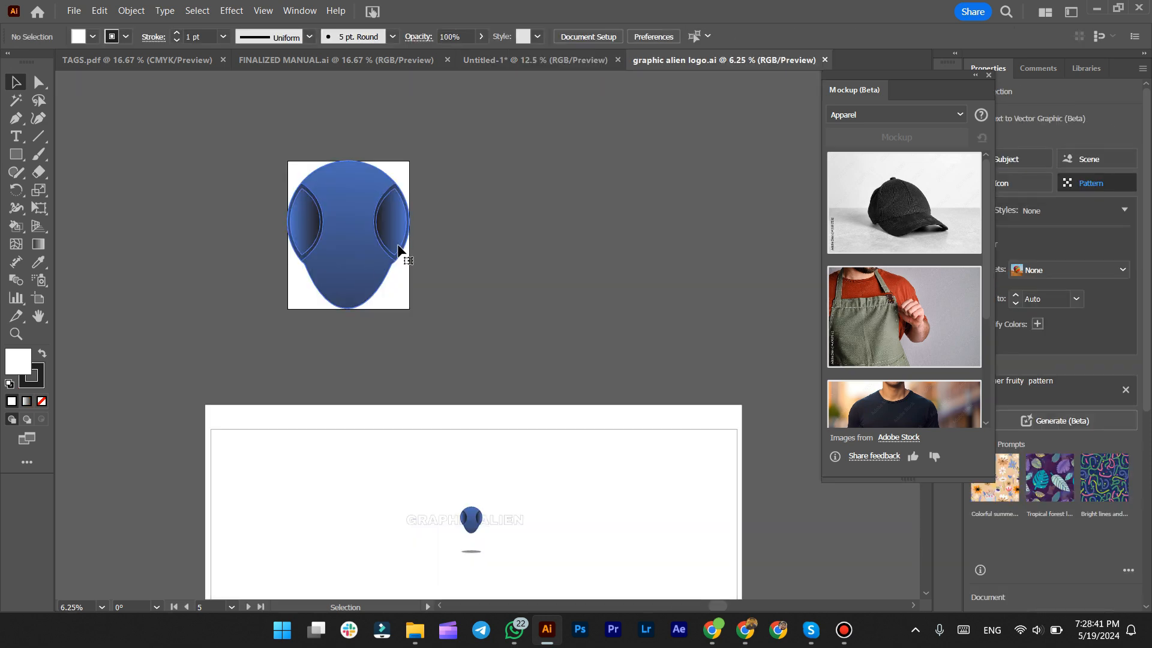
Try moving the blue alien-head logo to the right of its artboard, and undo the move.
click(399, 249)
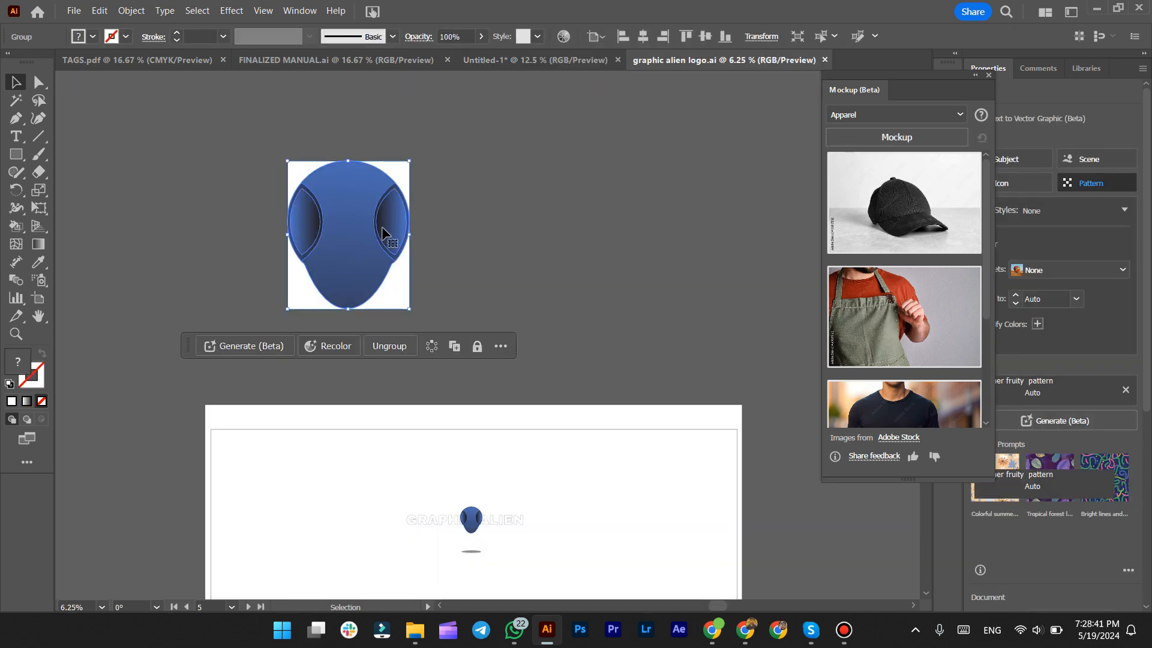
click(486, 225)
click(346, 246)
drag(347, 246, 527, 251)
key(ctrl+z)
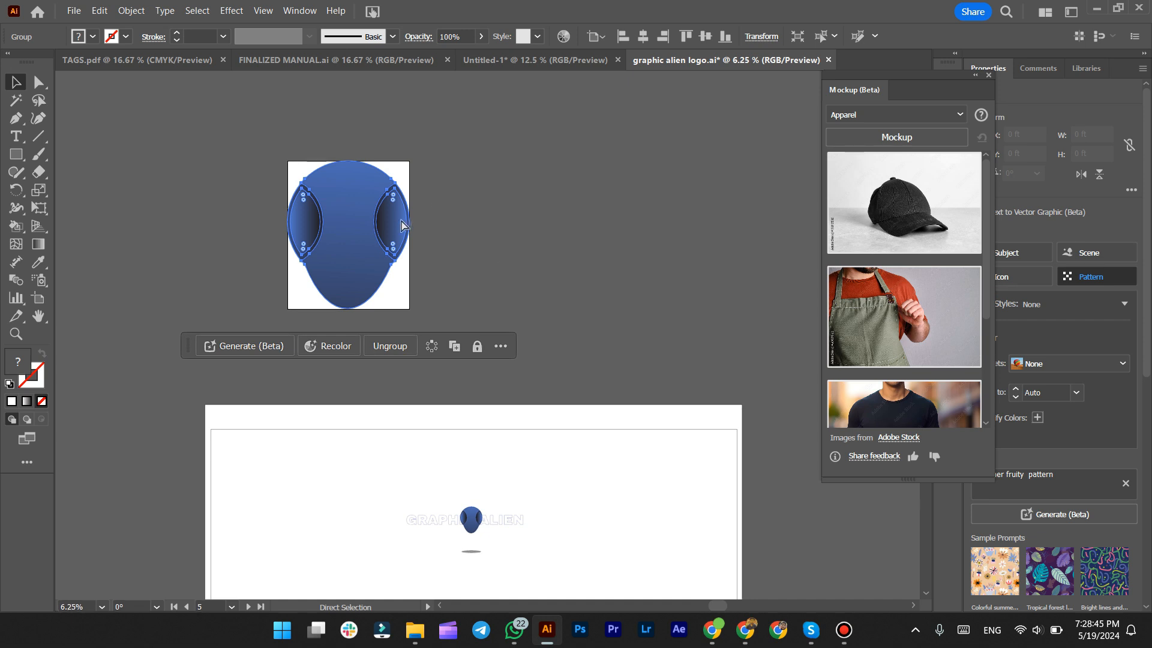
key(ctrl+z)
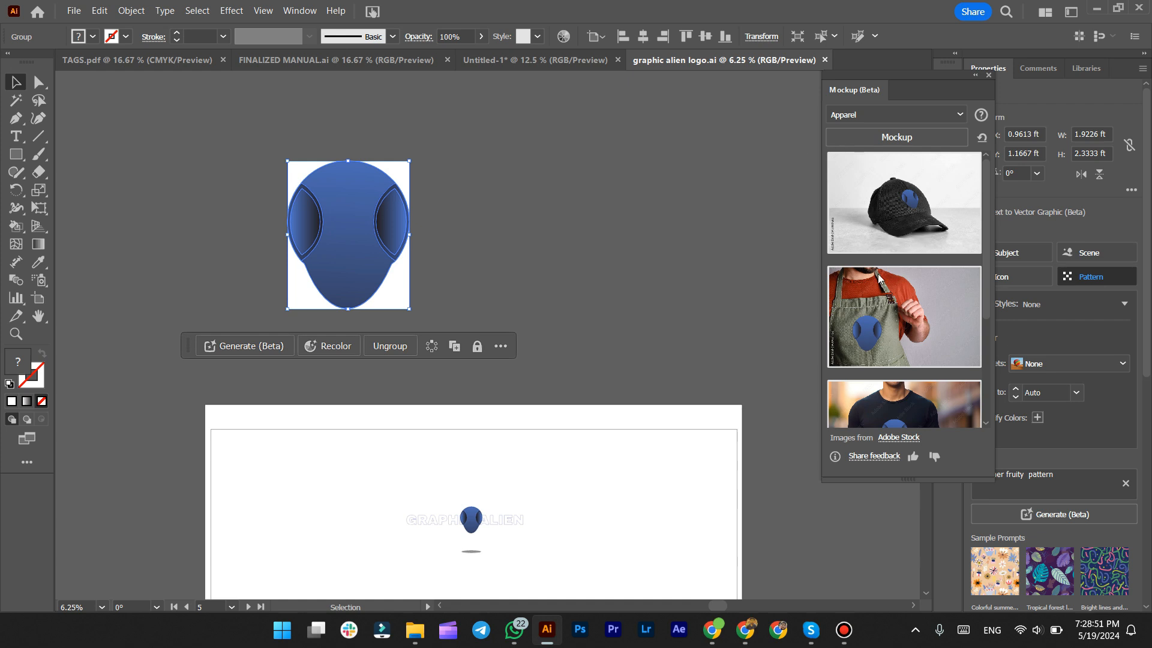
With the alien-head logo previewed on the apparel templates, place the adult dark T-shirt mockup on the canvas.
scroll(876, 288, down, 3)
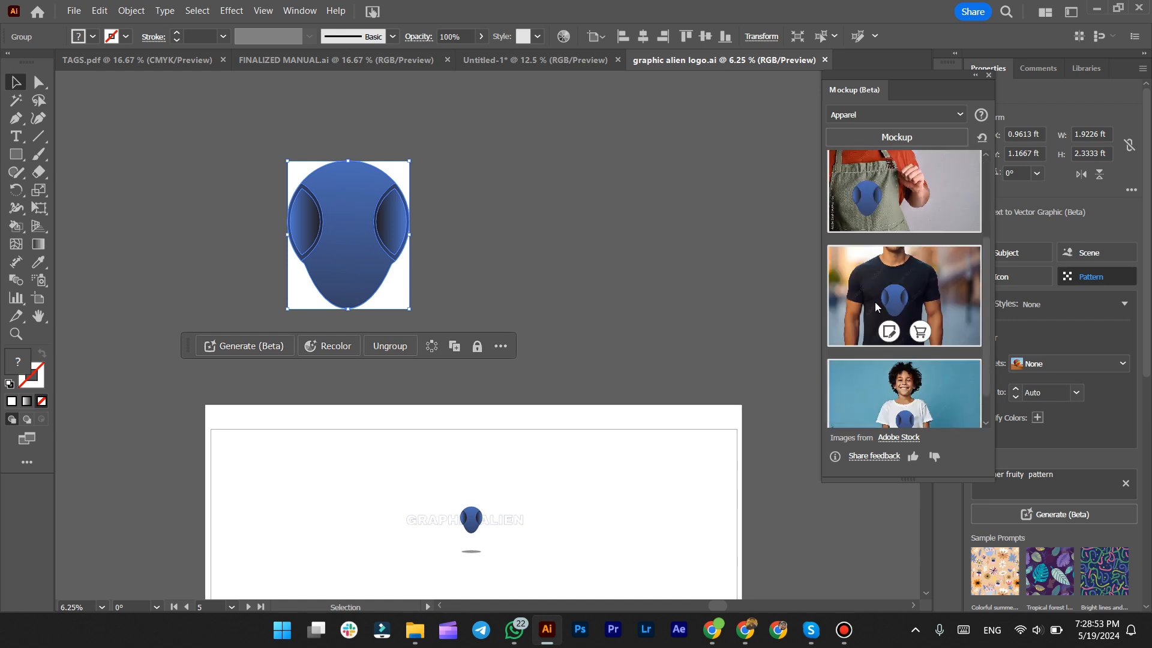
click(890, 330)
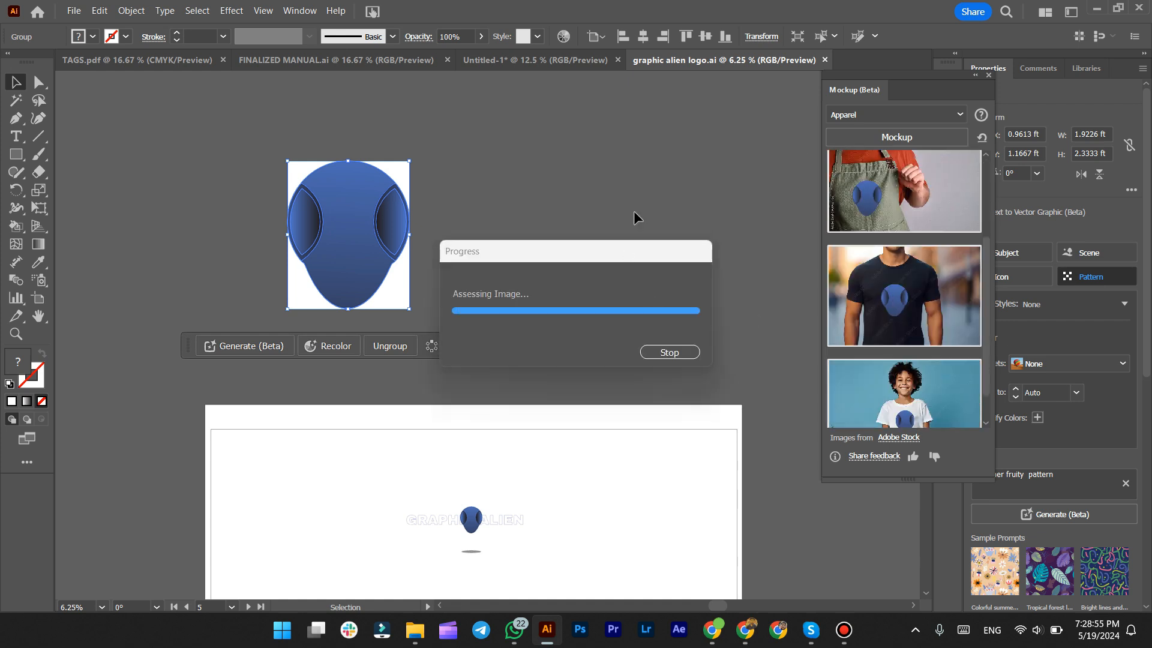
Enlarge the dark T-shirt mockup to about 6.87 by 3.85 ft, covering the area above the artboard.
click(483, 317)
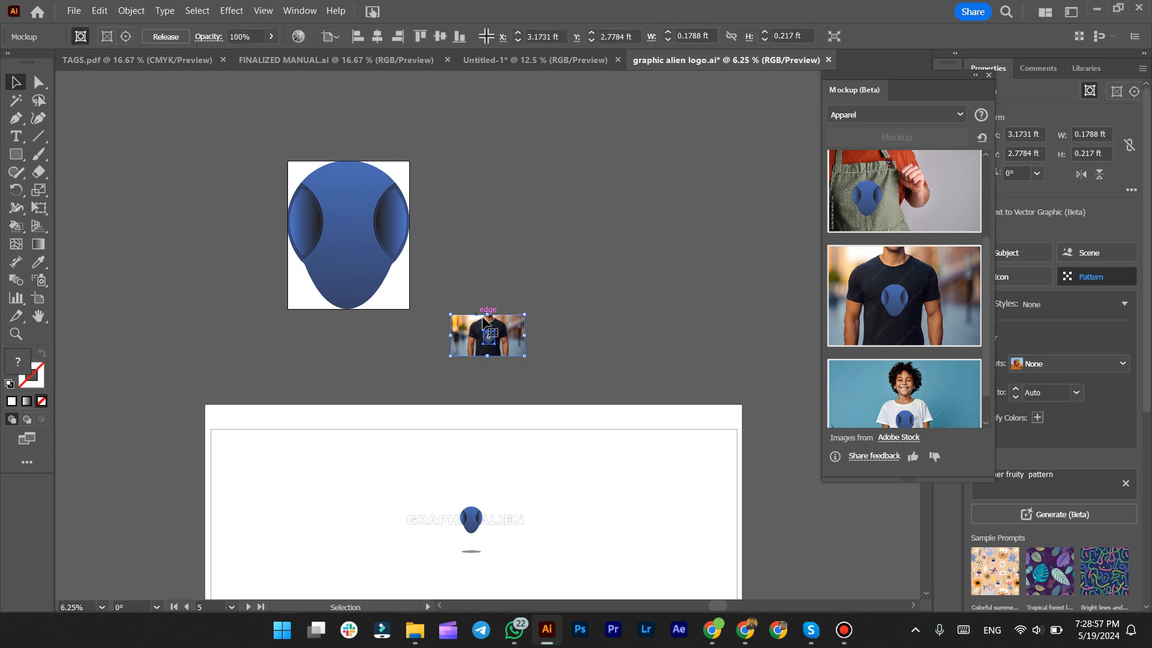
drag(489, 313, 528, 211)
click(560, 160)
Reposition the alien-head logo on the chest of the T-shirt mockup, working in isolation mode, and exit isolation.
click(498, 340)
drag(493, 343, 549, 357)
double_click(530, 351)
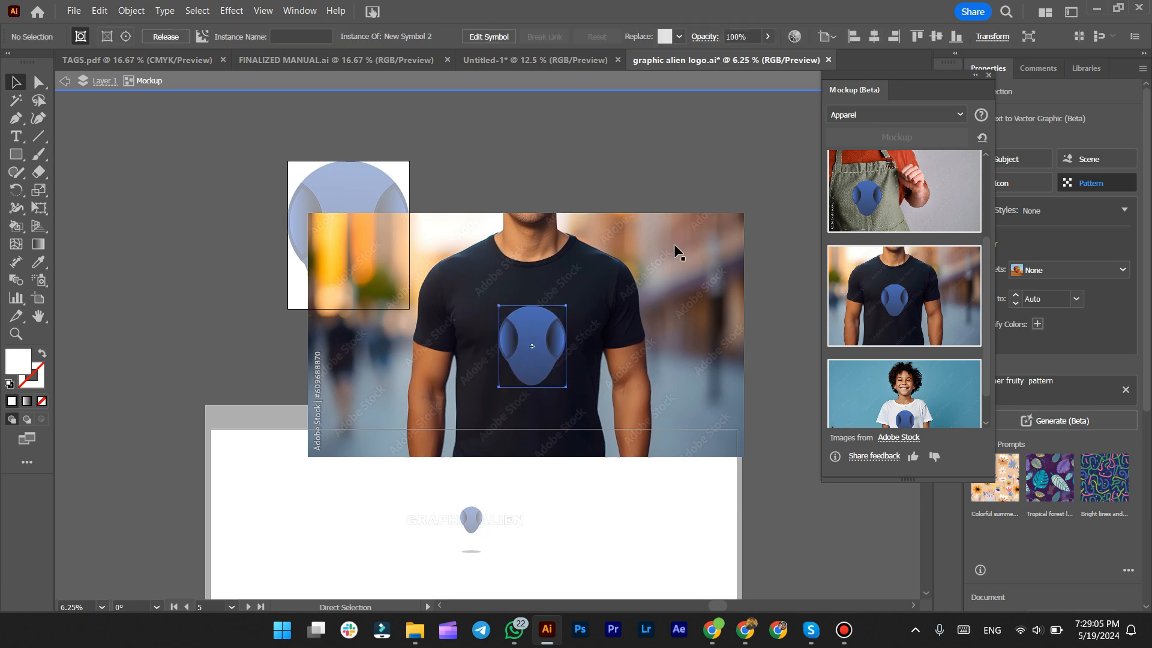
double_click(674, 145)
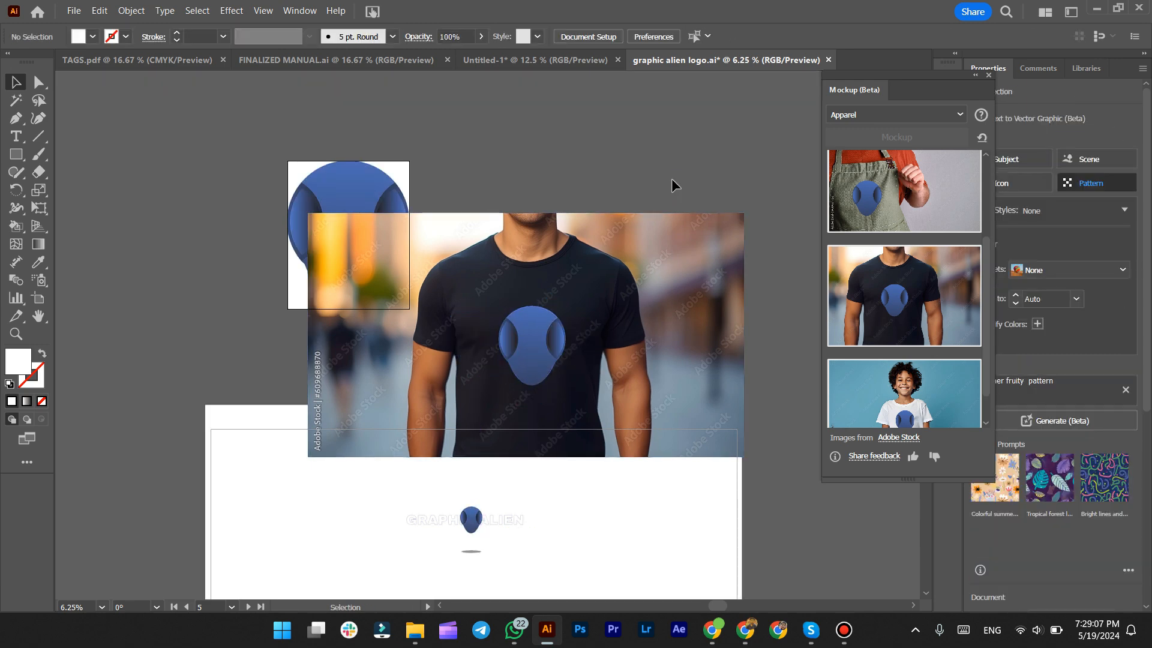
Select the large alien-head logo and preview it on the Branding Graphics mockup templates.
click(370, 189)
click(911, 114)
click(898, 150)
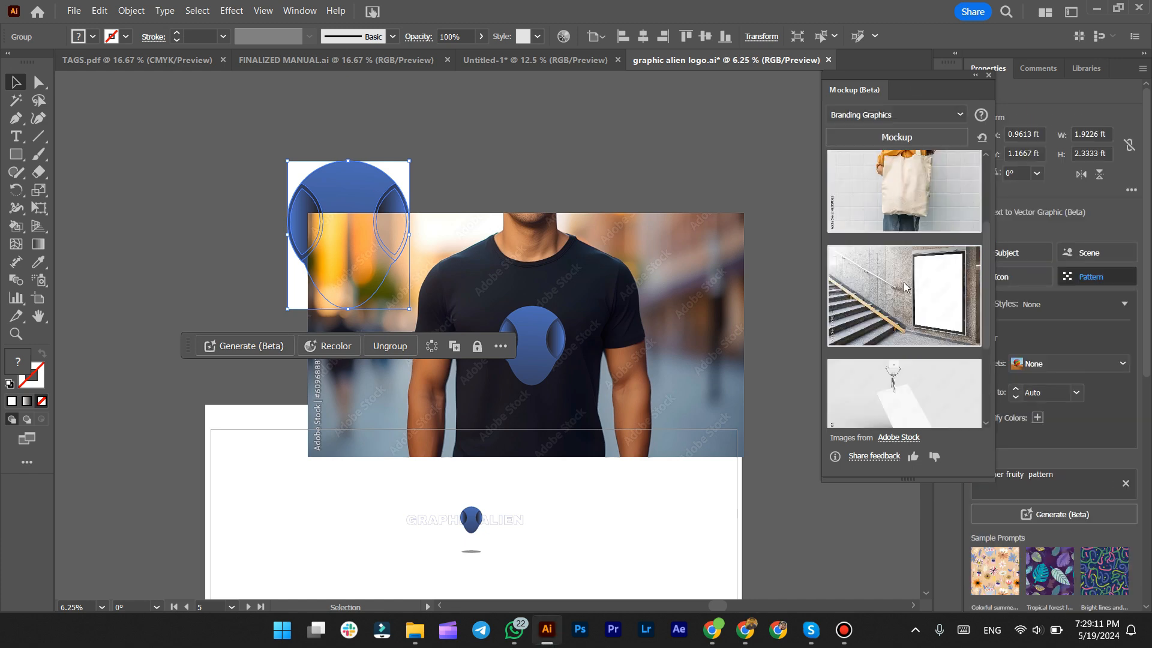
scroll(897, 336, down, 2)
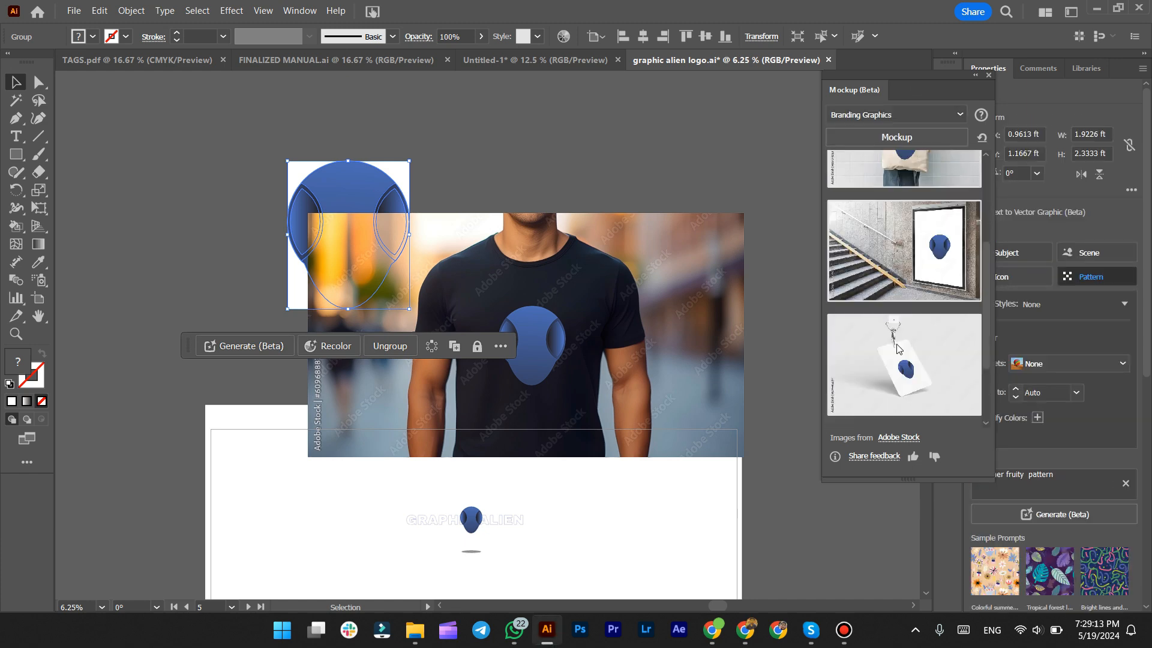
scroll(893, 348, down, 2)
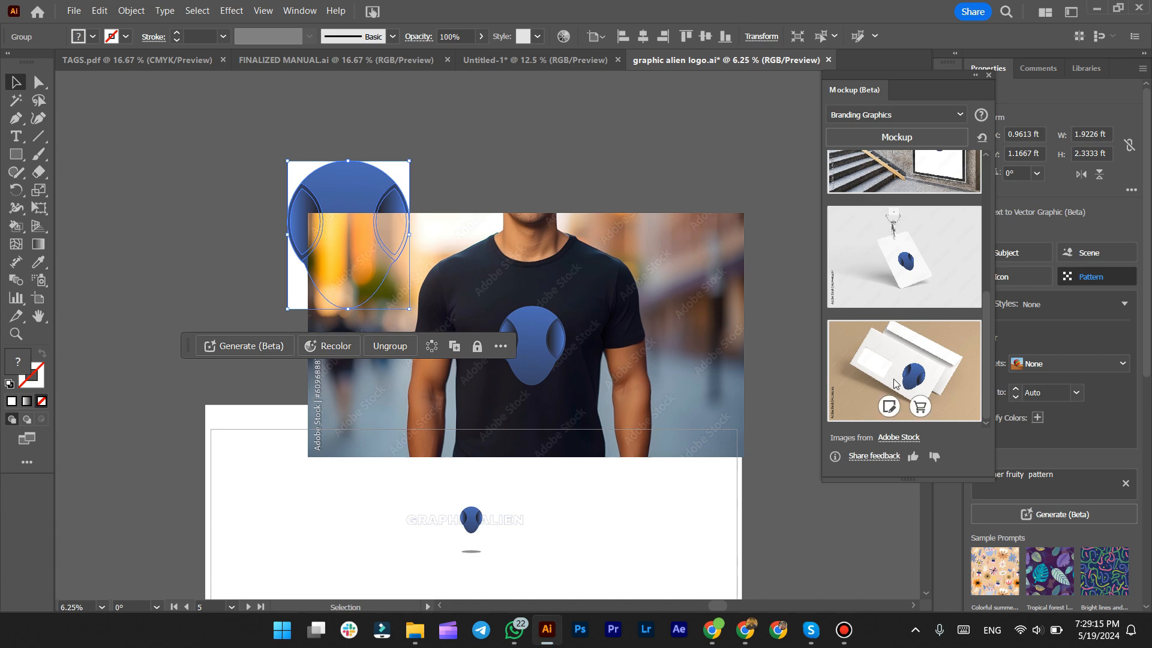
Switch the template category to Digital Devices and browse the alien-head logo previews.
click(854, 120)
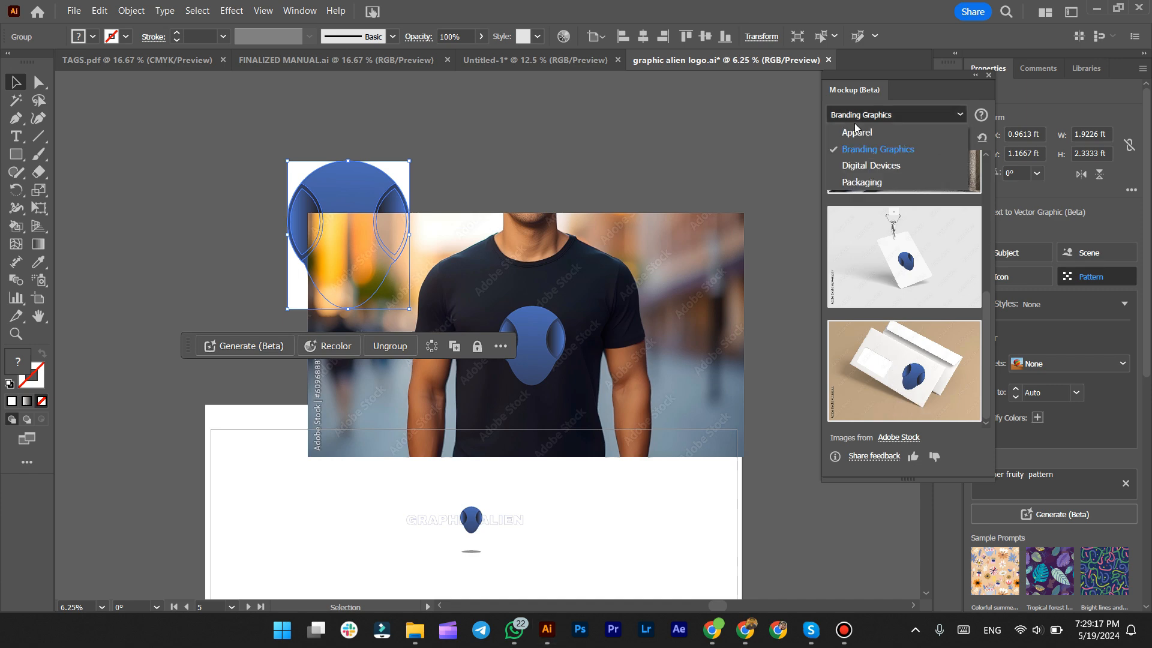
click(869, 164)
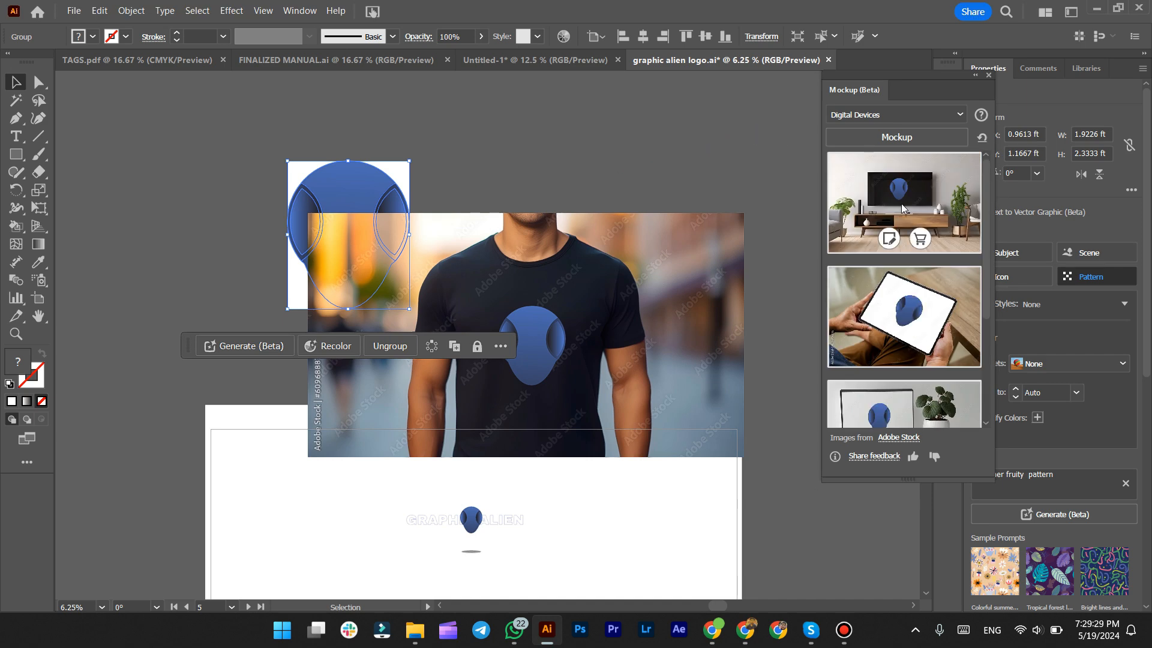
scroll(906, 288, down, 2)
scroll(908, 295, down, 2)
scroll(904, 240, up, 3)
Switch the template category to Packaging and place the hand-held coffee cup mockup on the canvas.
click(897, 115)
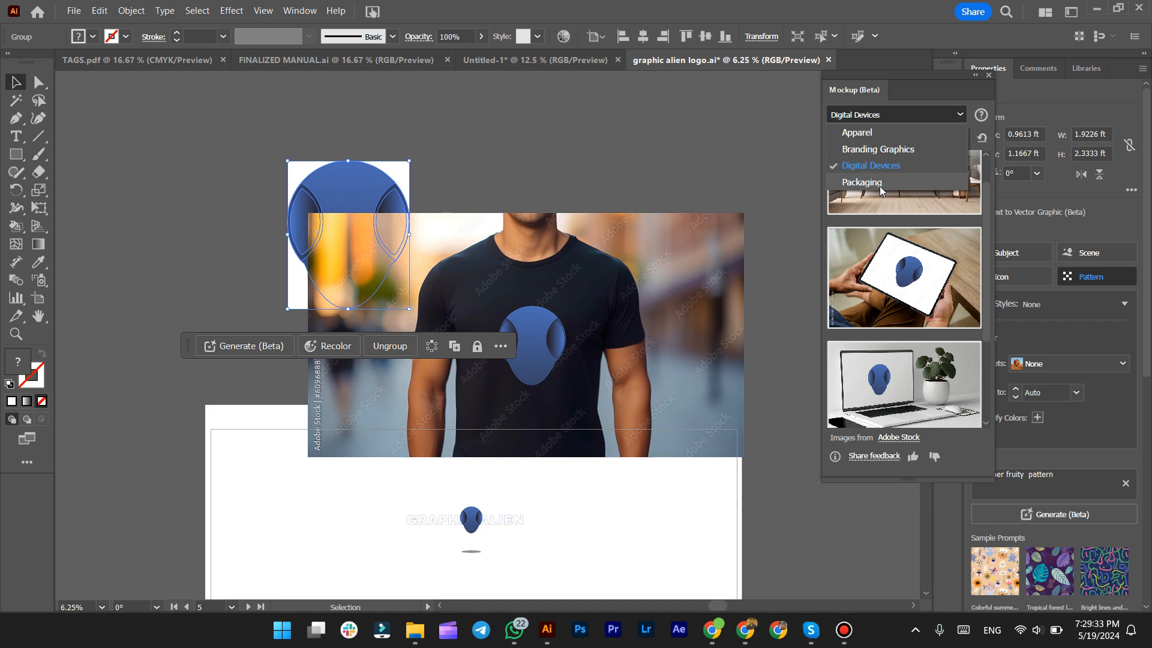
click(883, 187)
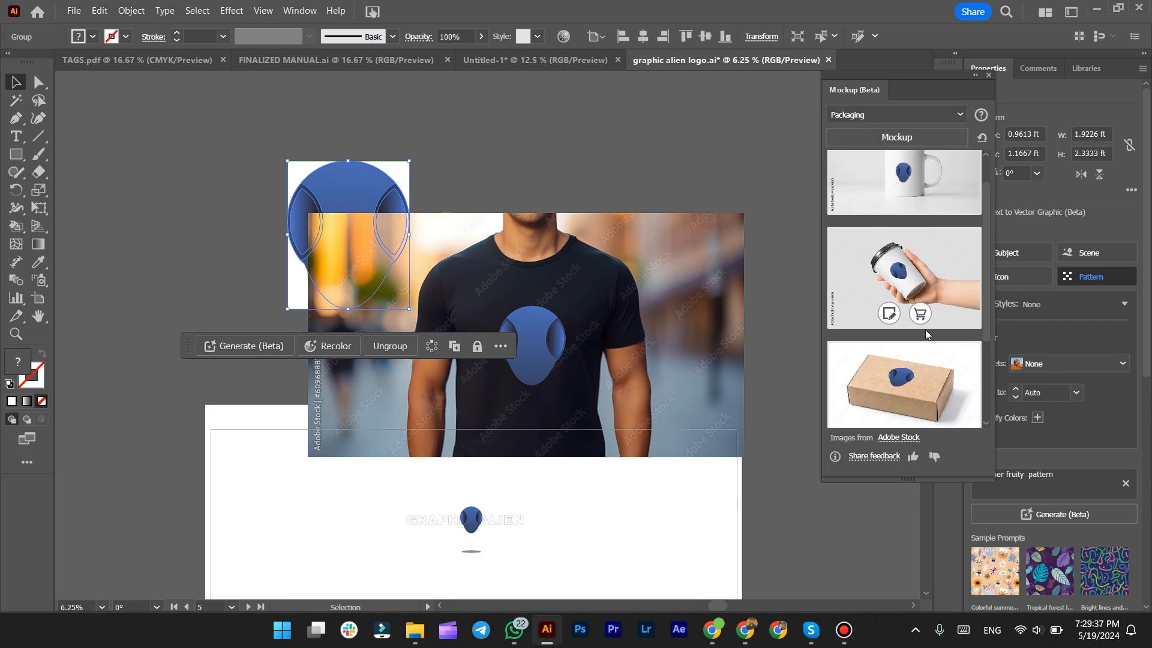
click(887, 313)
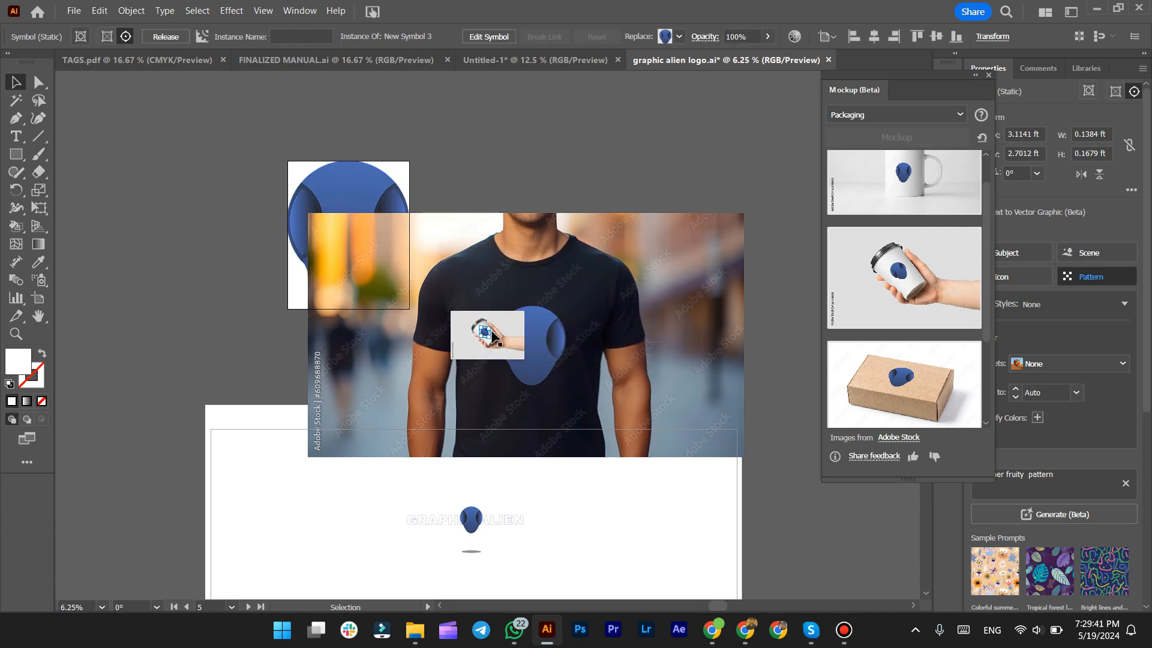
Examine up close how the alien-head logo wraps around the placed coffee cup mockup.
scroll(493, 337, up, 5)
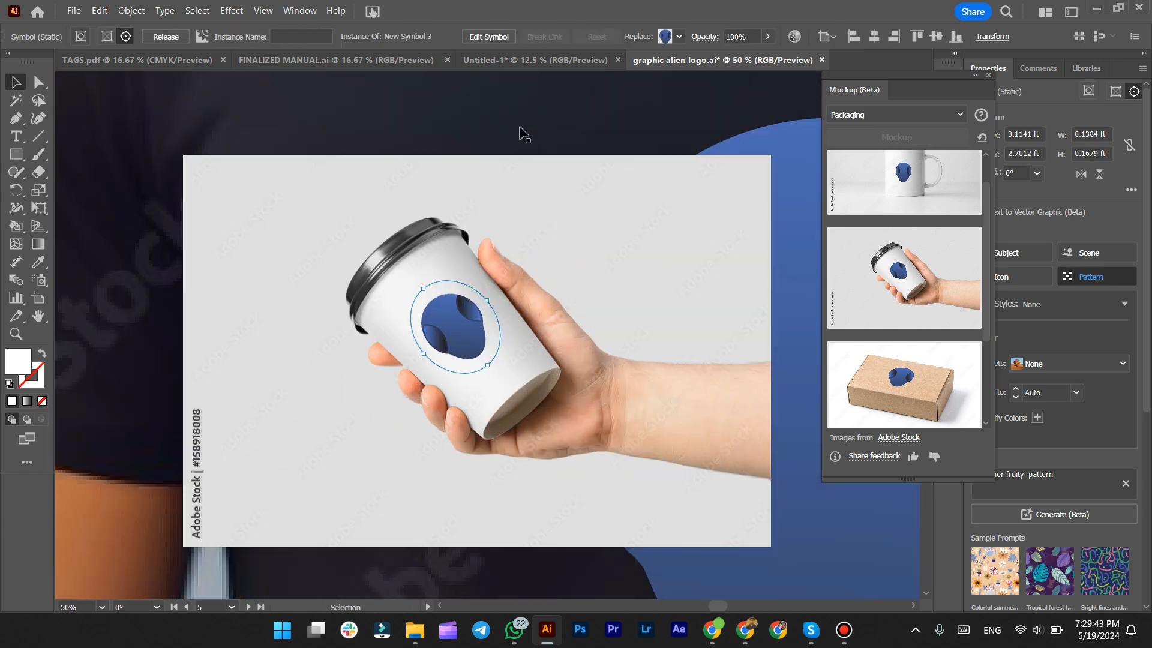
click(515, 147)
scroll(567, 236, down, 2)
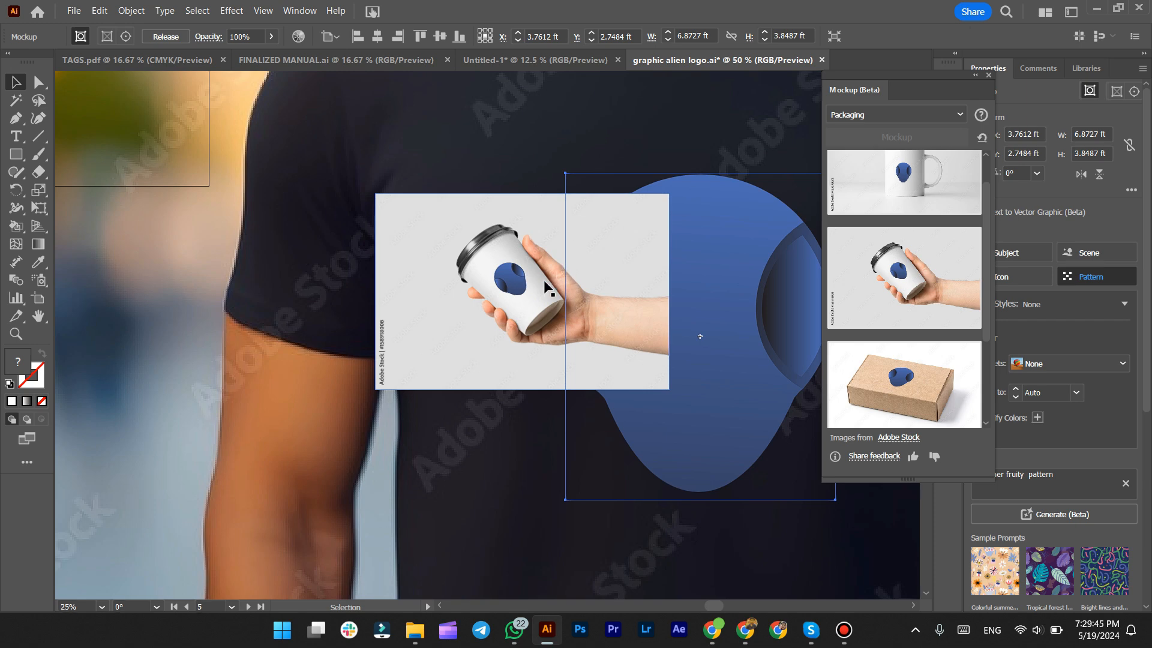
scroll(557, 277, down, 1)
scroll(543, 288, up, 3)
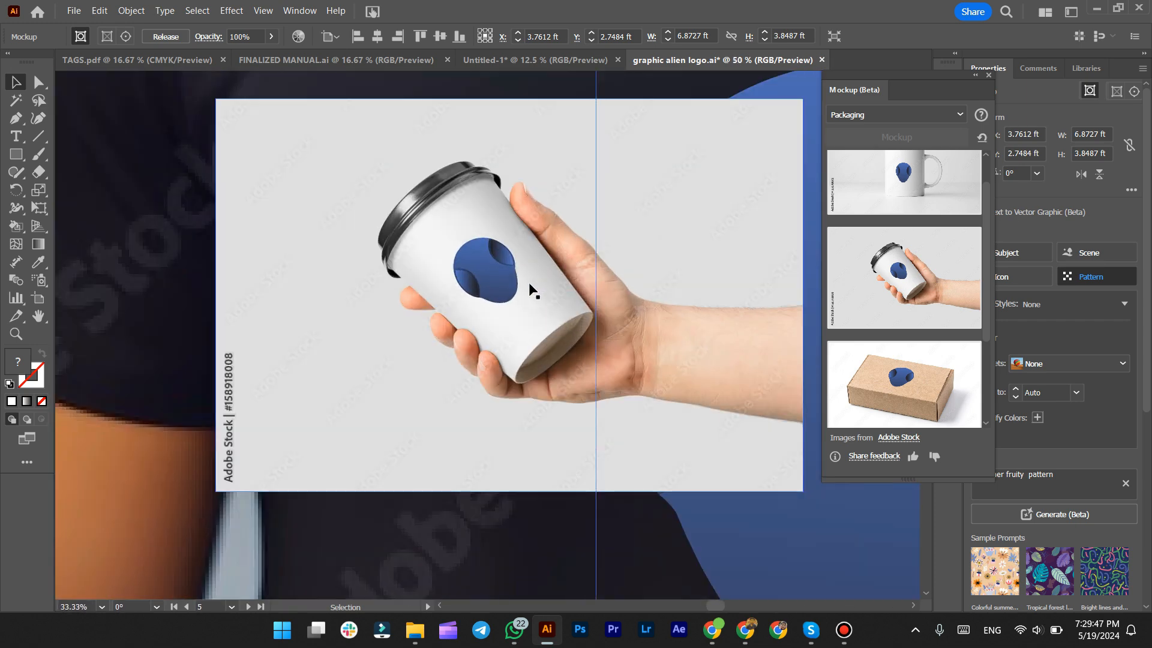
scroll(486, 292, down, 1)
scroll(487, 293, down, 5)
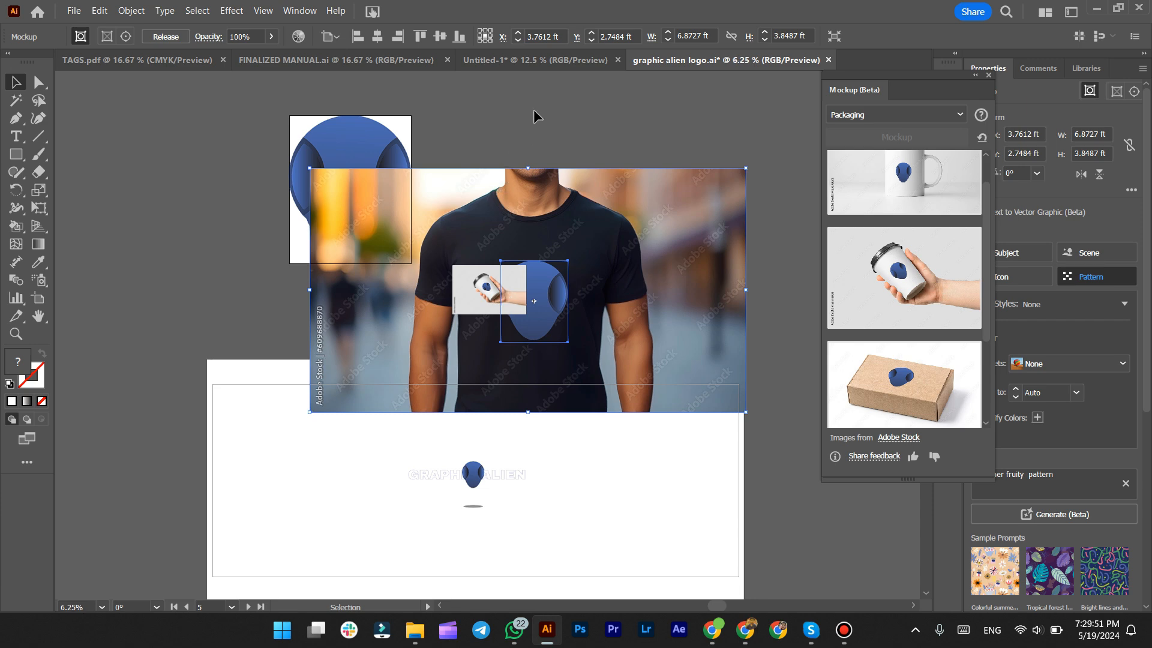
Clear the current selection and select the T-shirt mockup behind the coffee cup mockup.
click(535, 111)
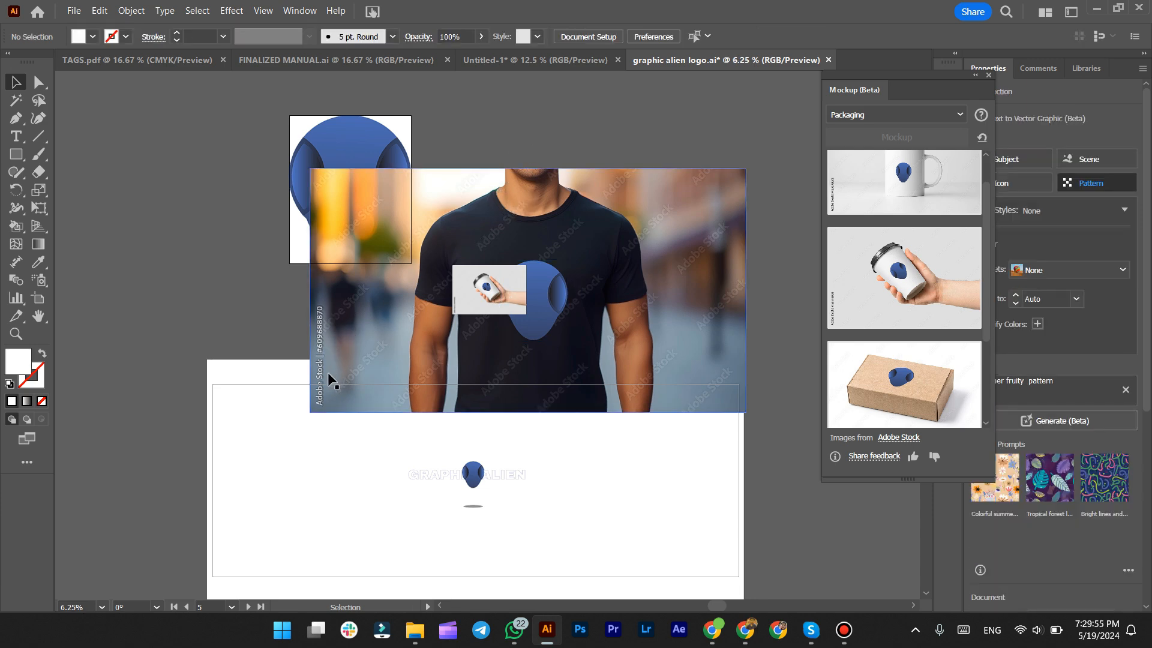
click(435, 241)
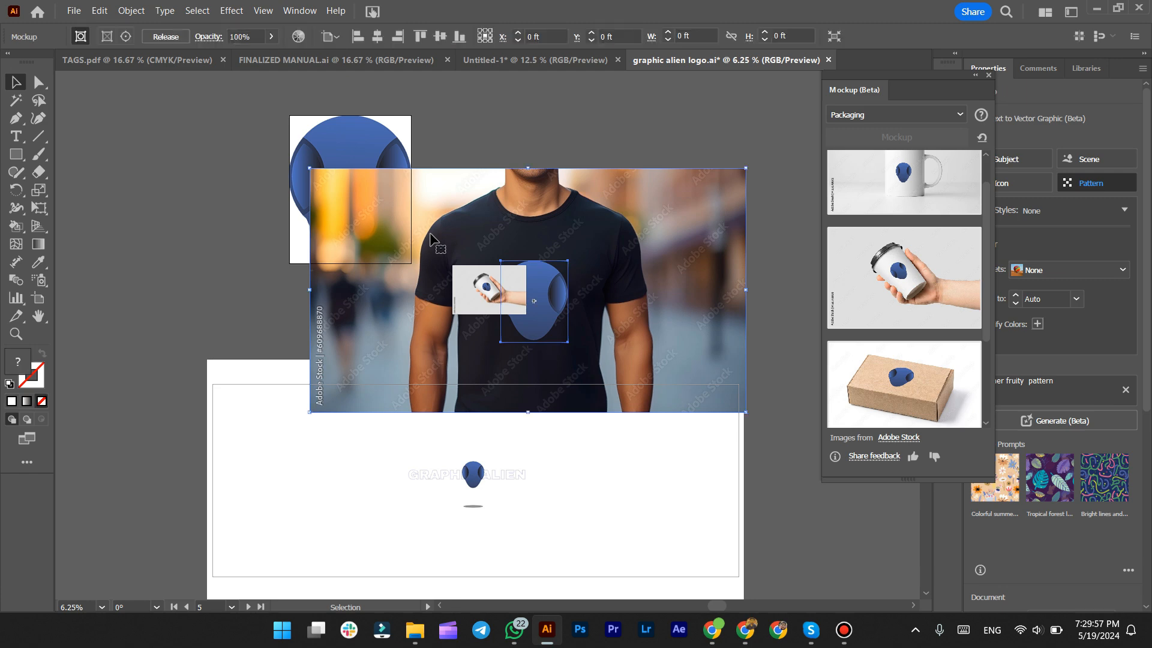